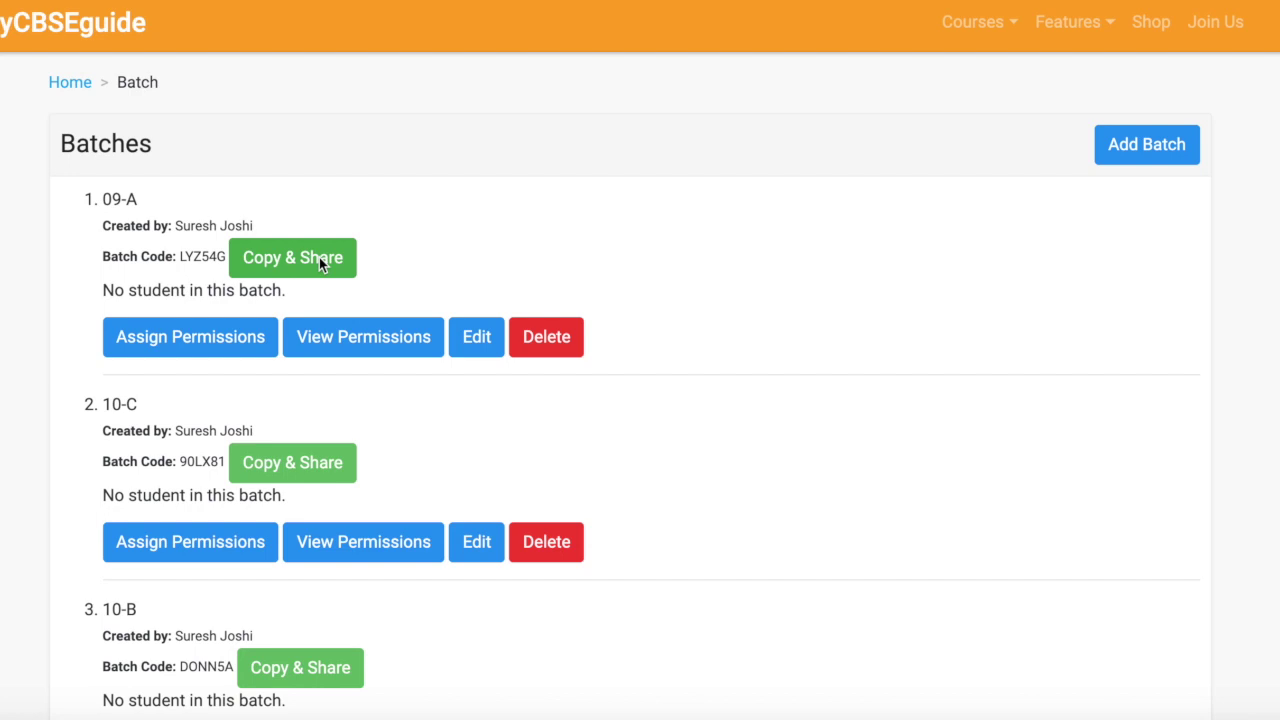
- Copy batch 09-A's batch code for sharing with students
left_click(316, 257)
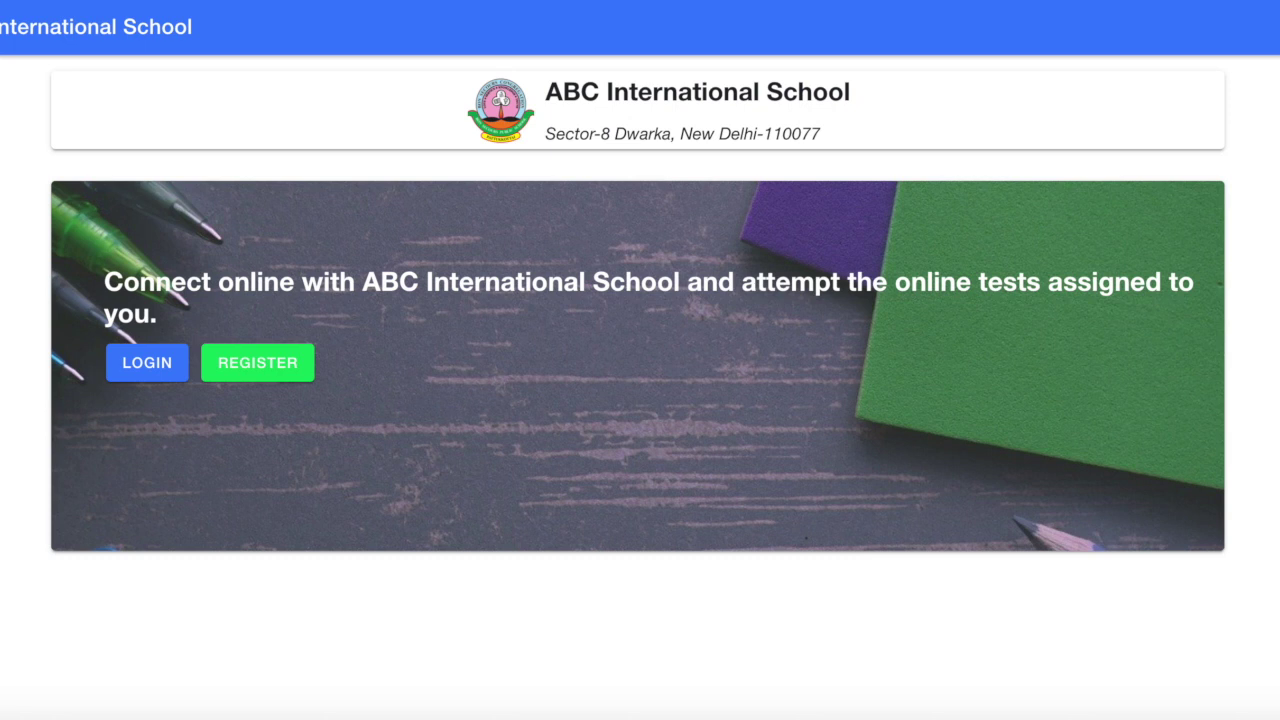
- Log in with Google and submit a join request using batch 09-A's code
left_click(143, 366)
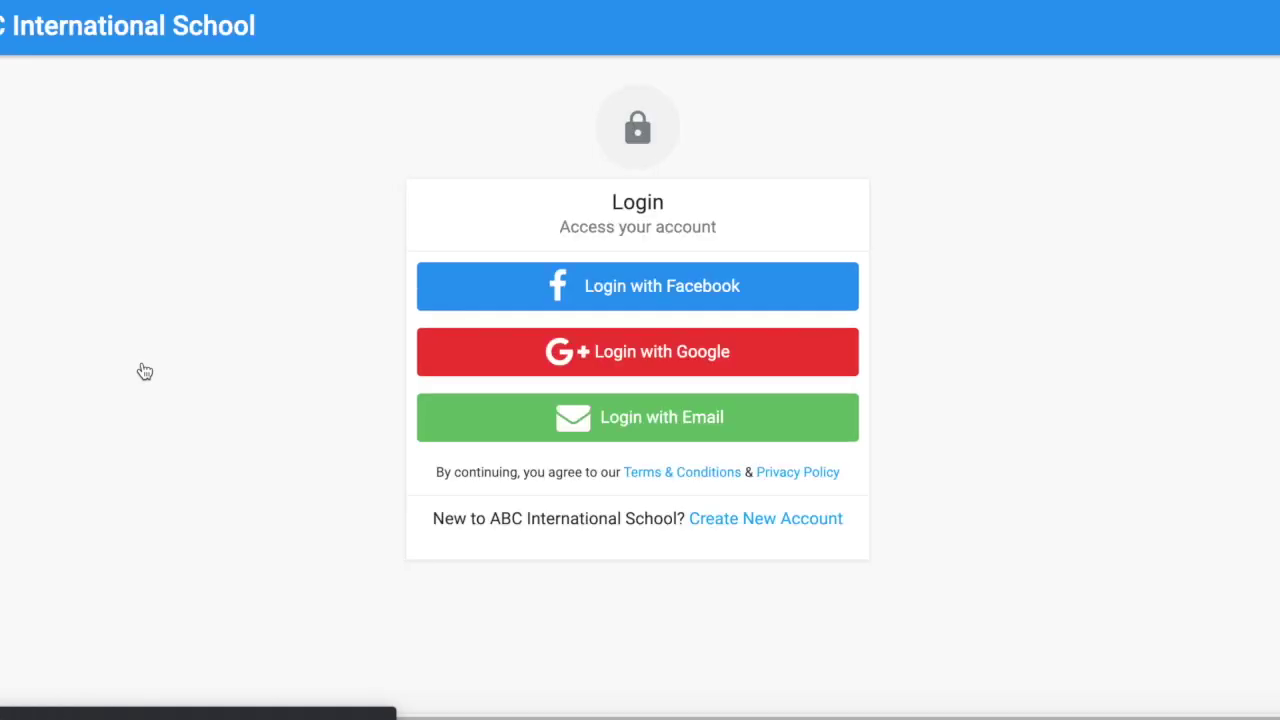
left_click(646, 363)
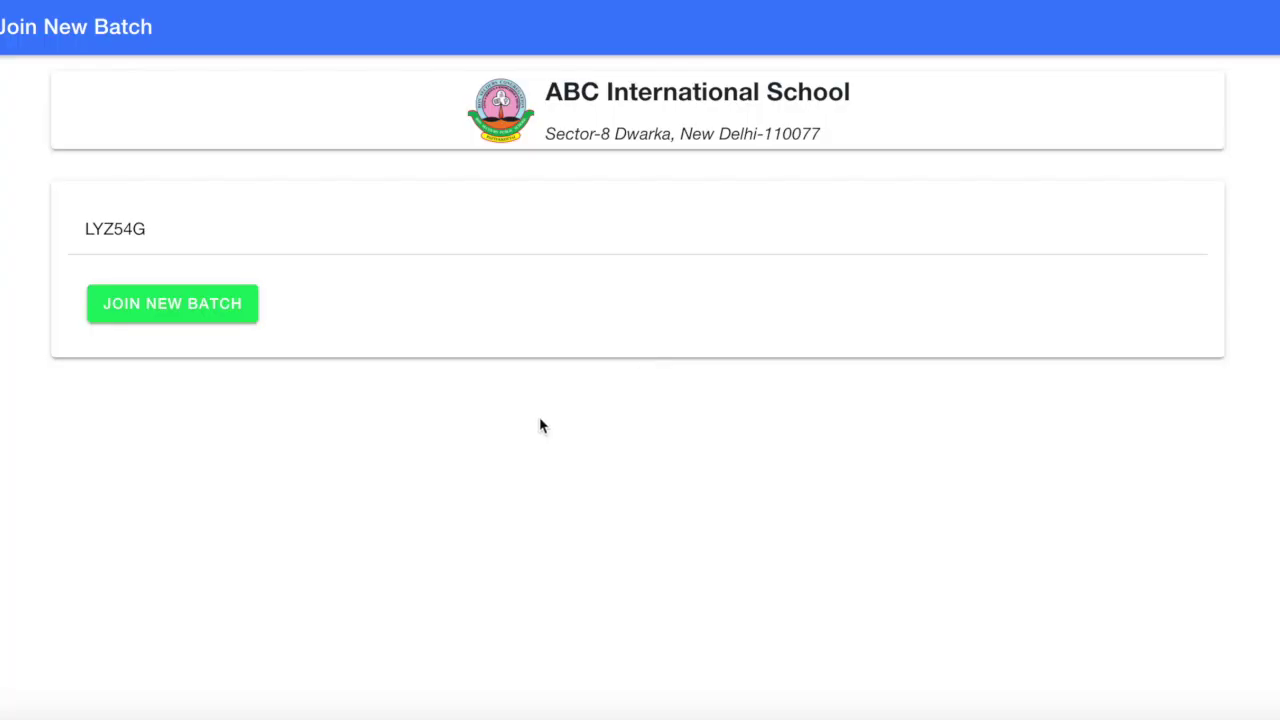
left_click(174, 229)
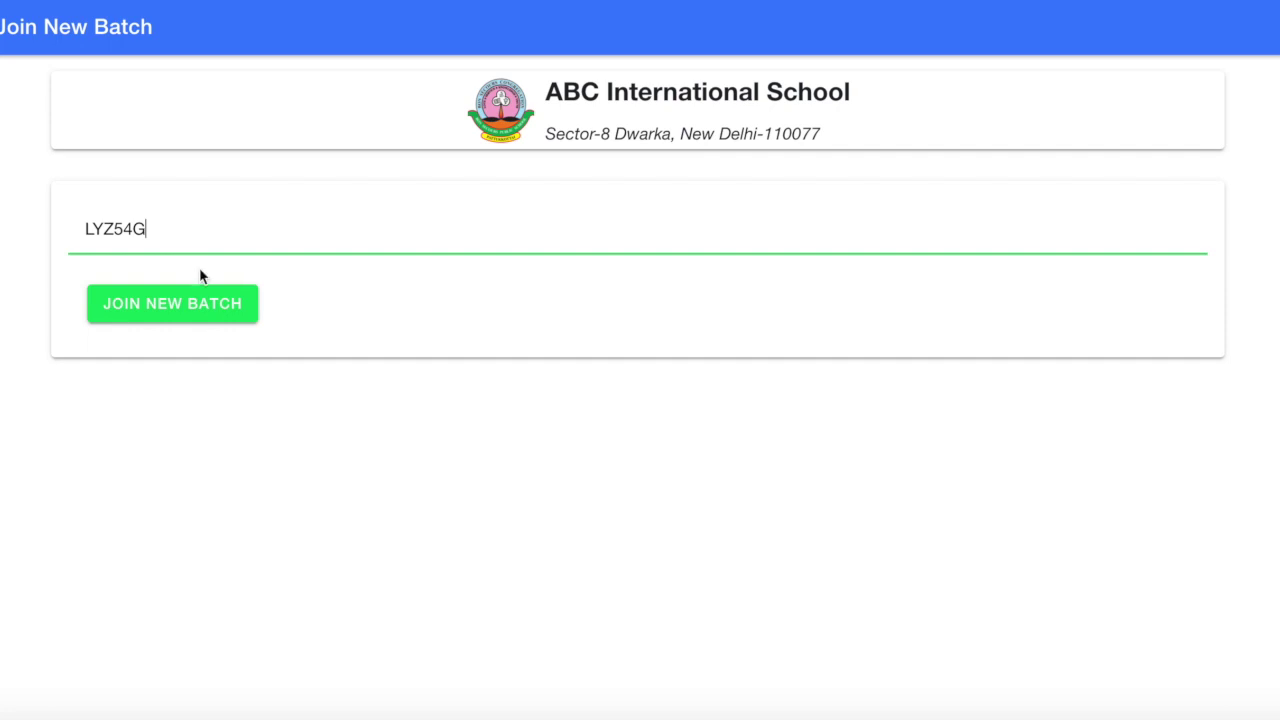
left_click(158, 316)
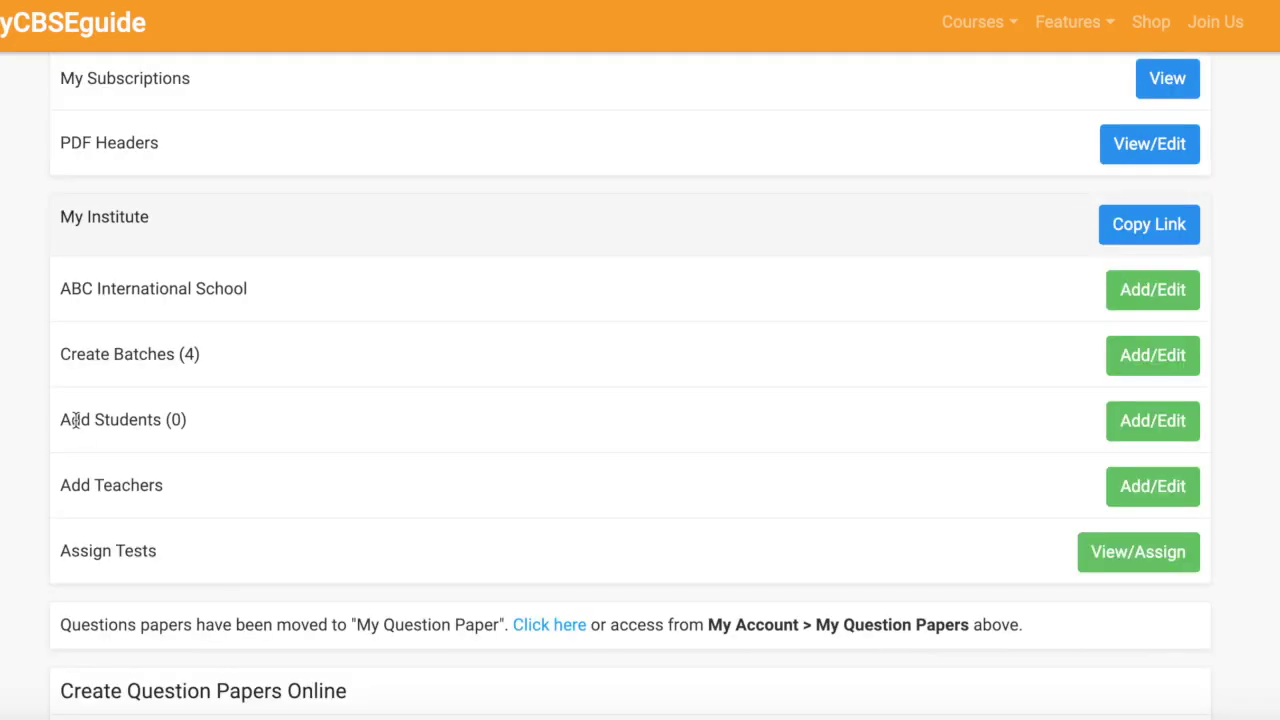
- Approve the student's pending request to join batch 09-A
left_click_drag(72, 420, 261, 425)
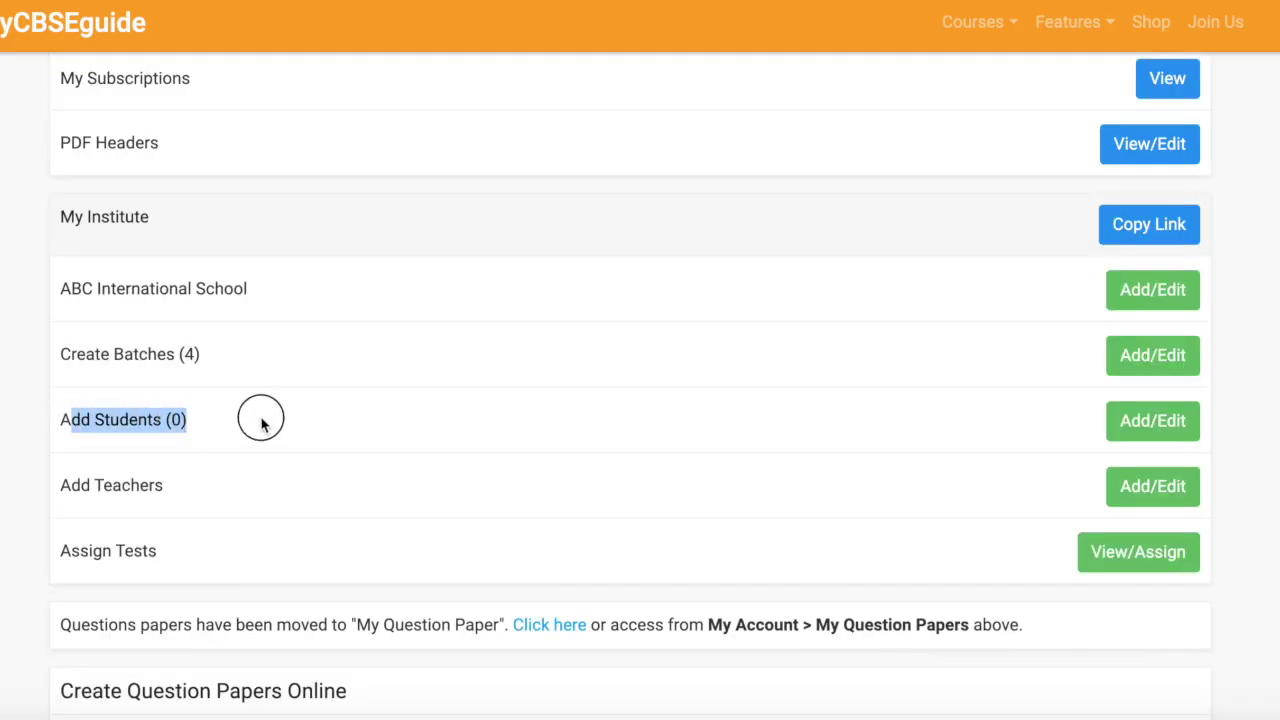
left_click(1142, 425)
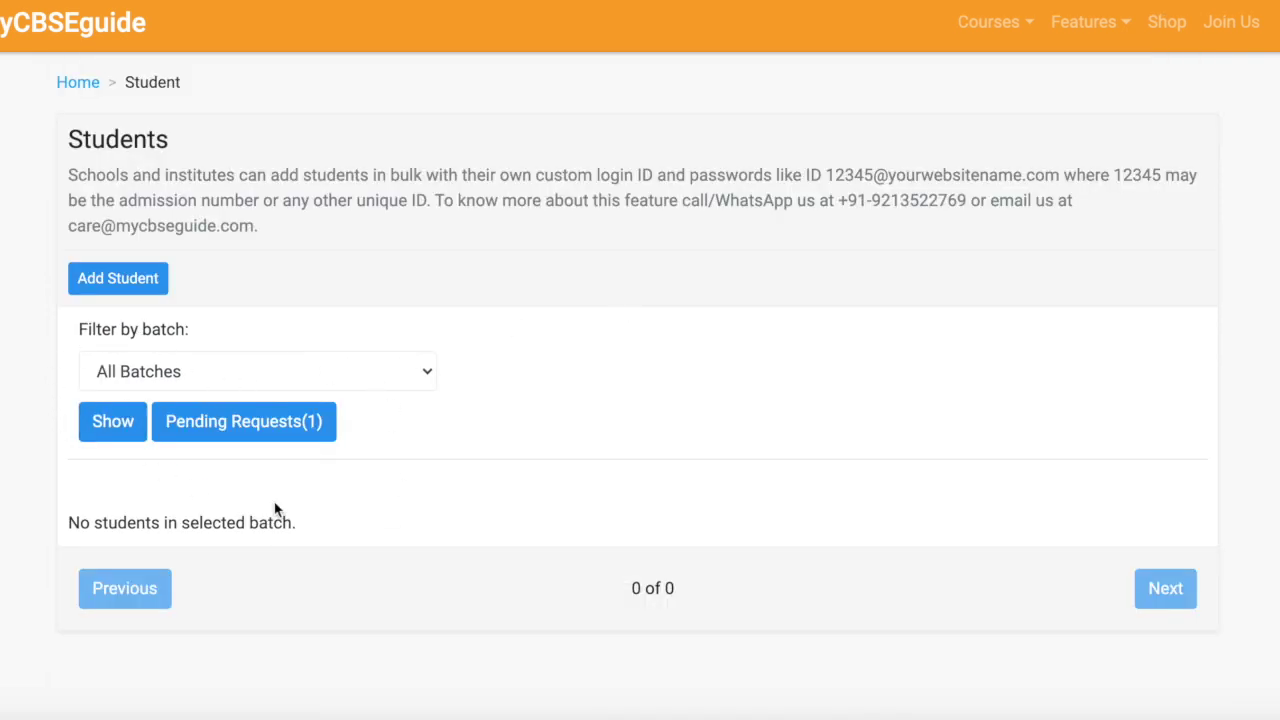
left_click(246, 432)
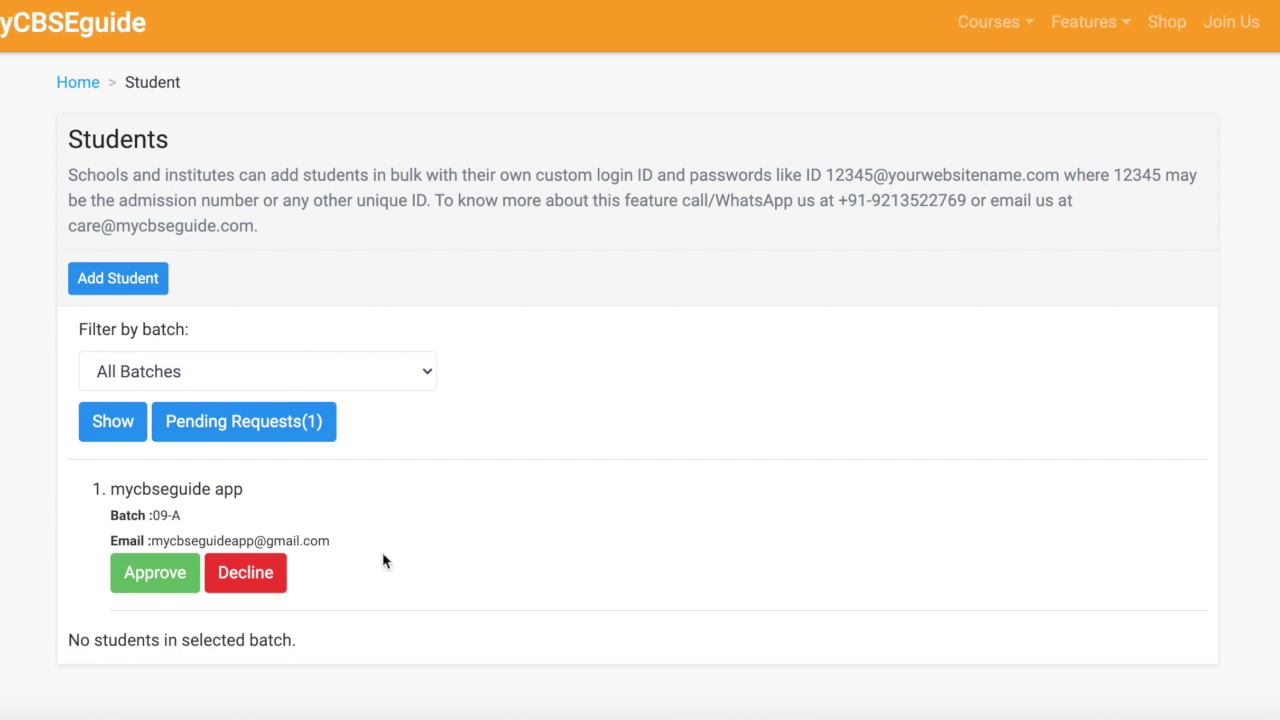
left_click(146, 570)
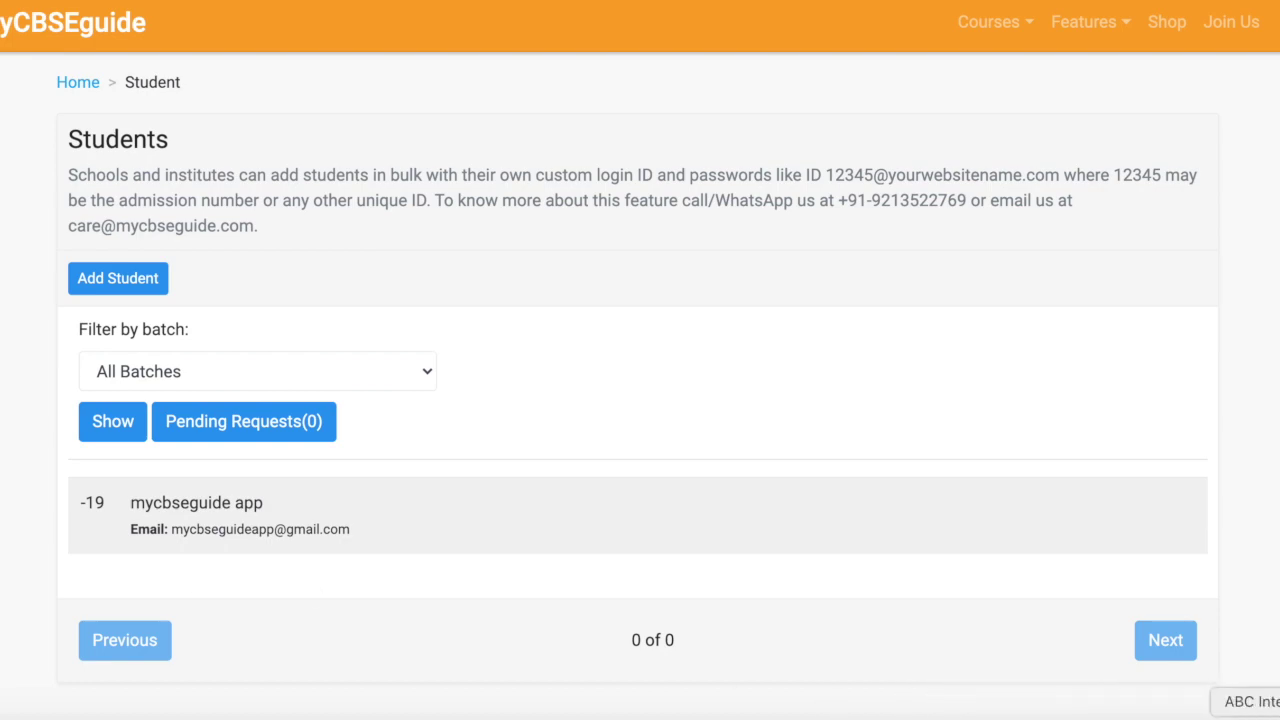
- Refresh the student app and open batch 09-A's Assigned Tests
left_click(1168, 714)
key("F5")
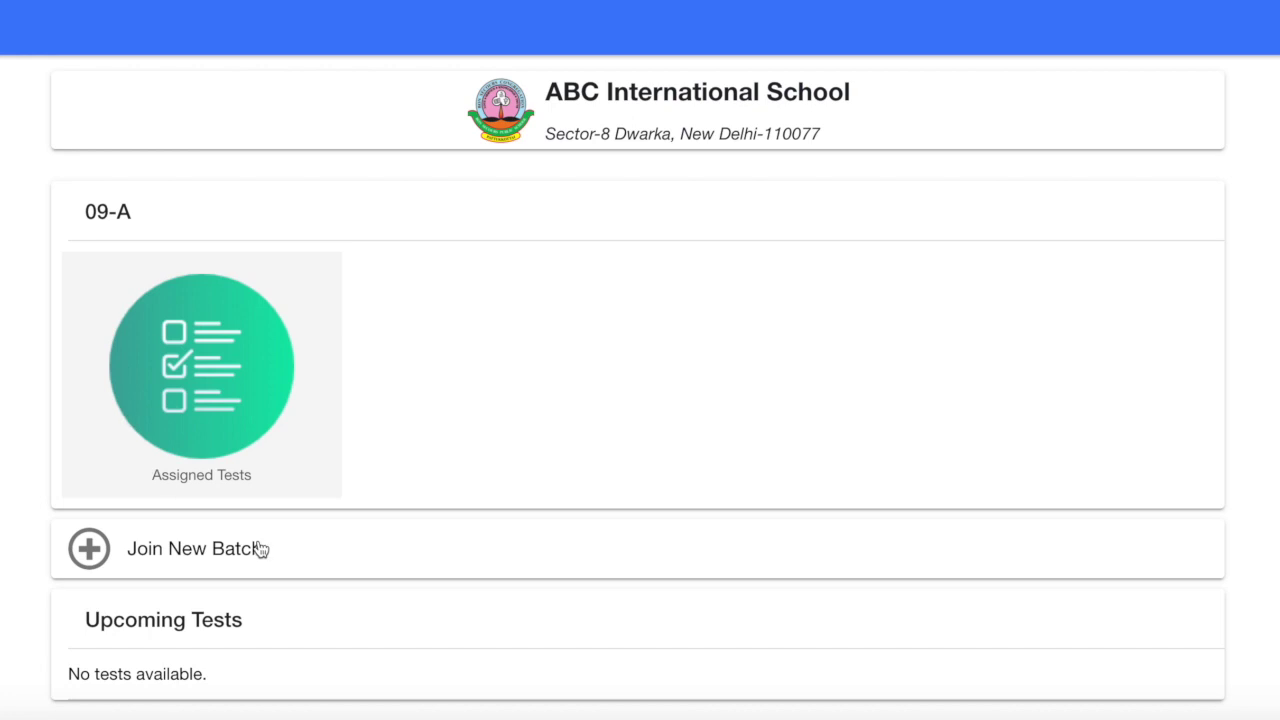
left_click(200, 369)
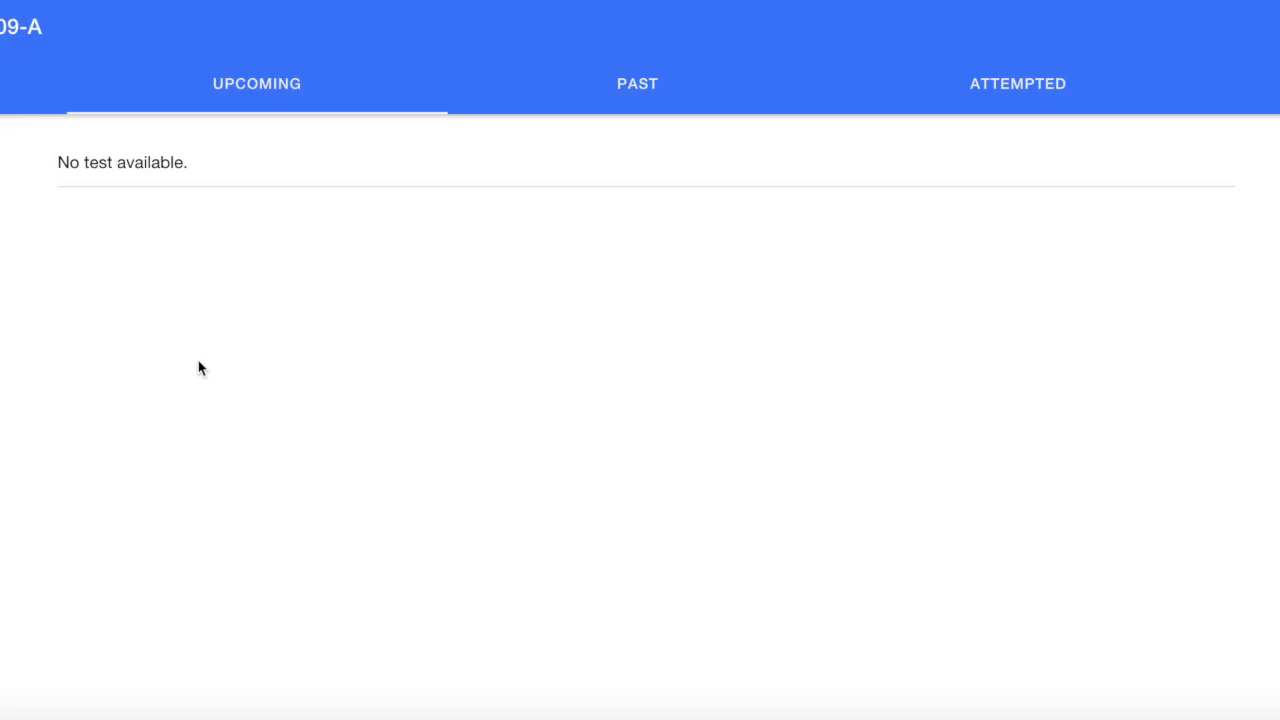
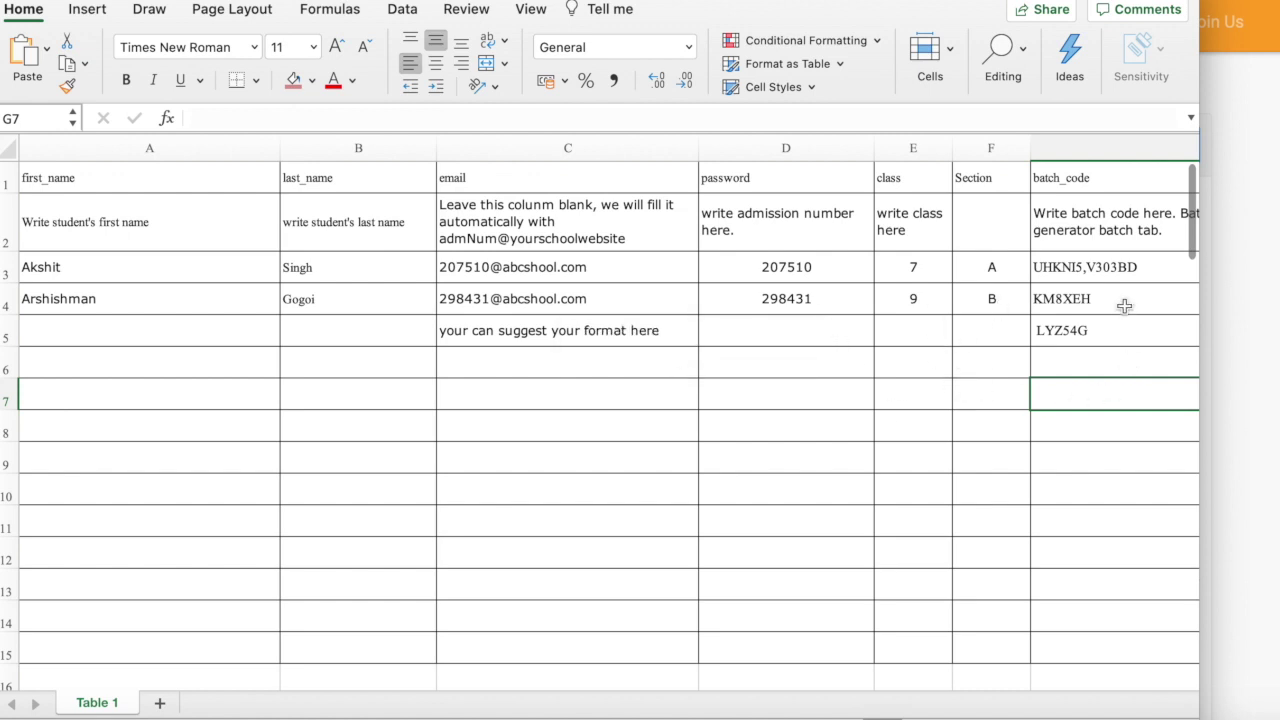
key("ctrl+z")
left_click(1096, 272)
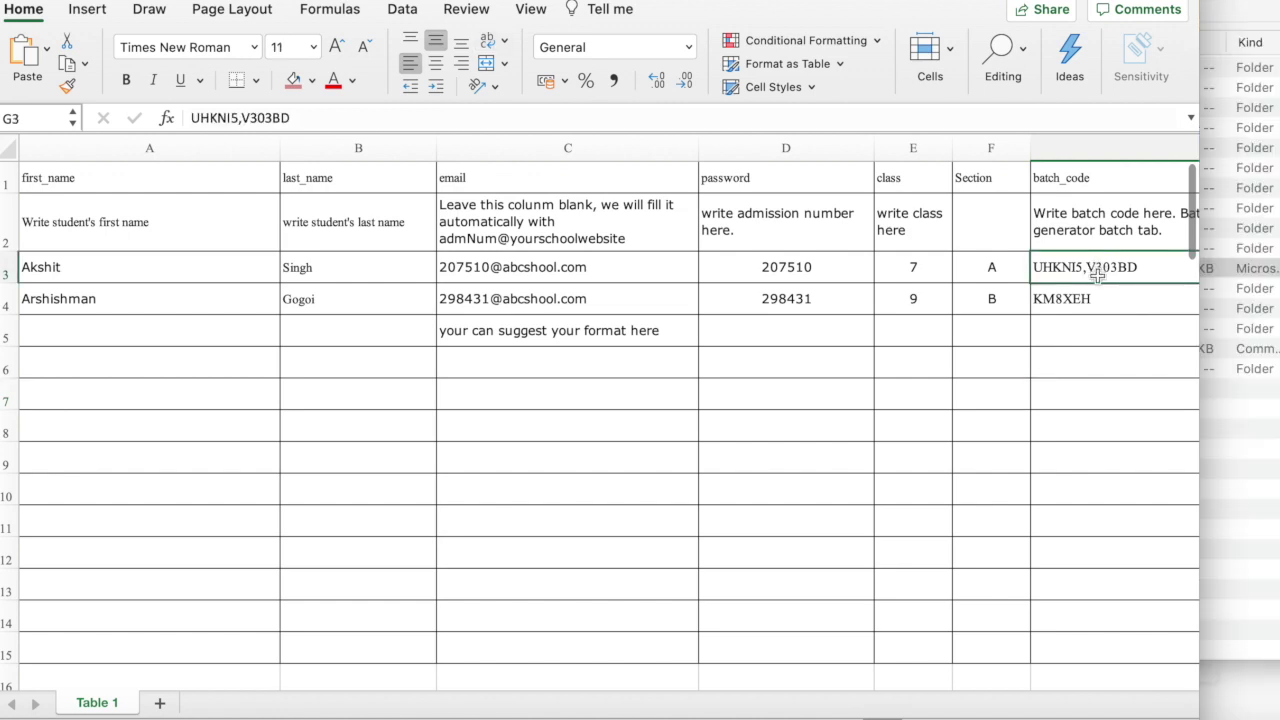
left_click(257, 710)
key("super+bracketleft")
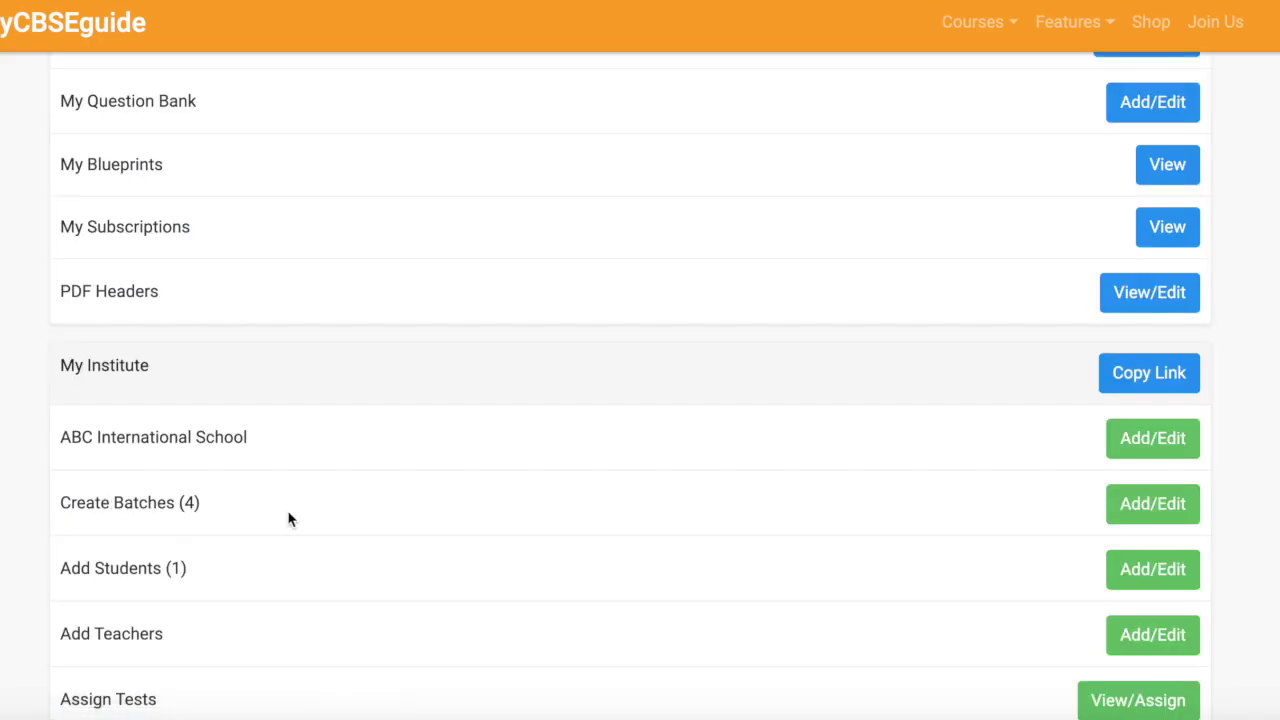
left_click(1168, 503)
left_click_drag(180, 255, 226, 256)
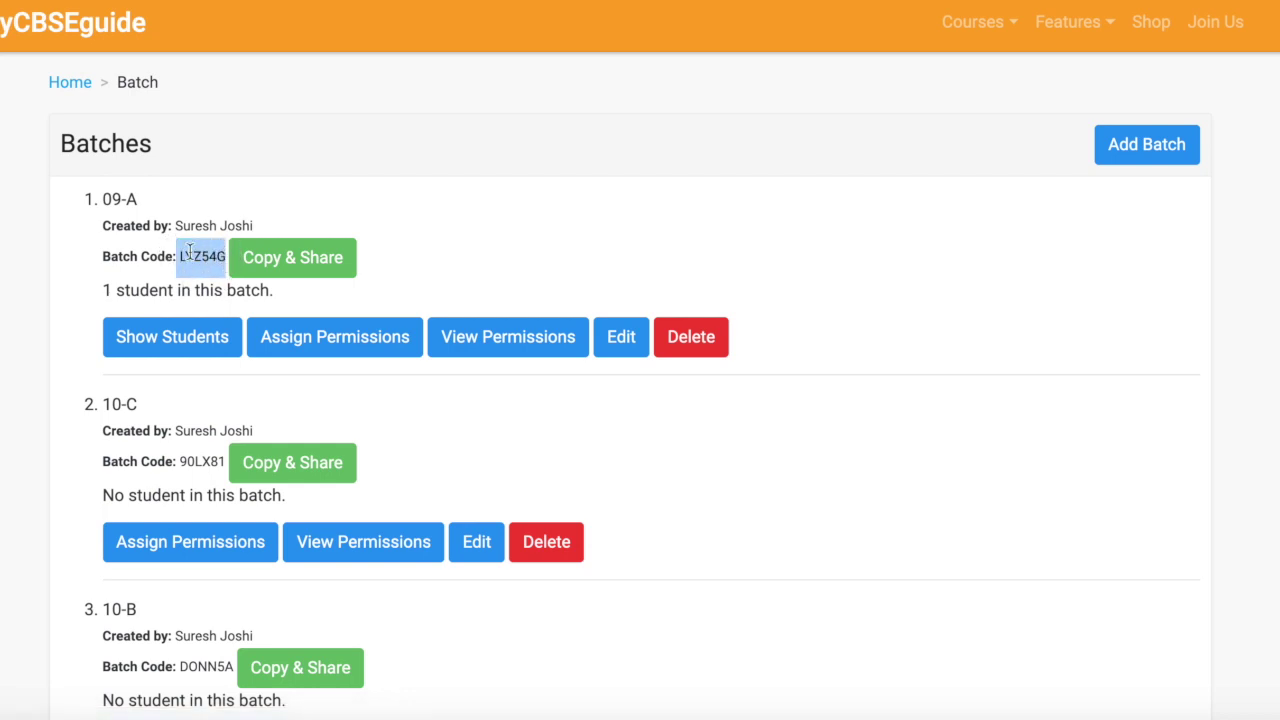
right_click(189, 252)
left_click(243, 300)
left_click(965, 710)
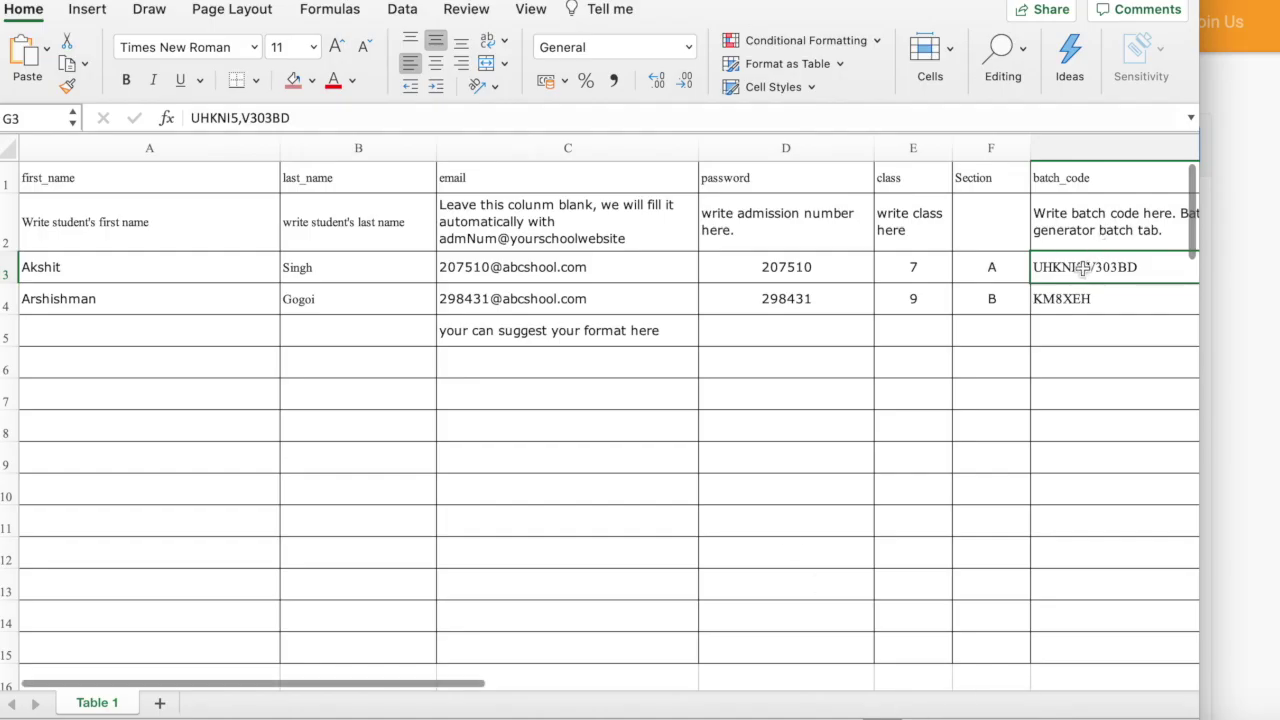
double_click(1066, 332)
key("super+v")
left_click(928, 398)
scroll(951, 454, "left", 5)
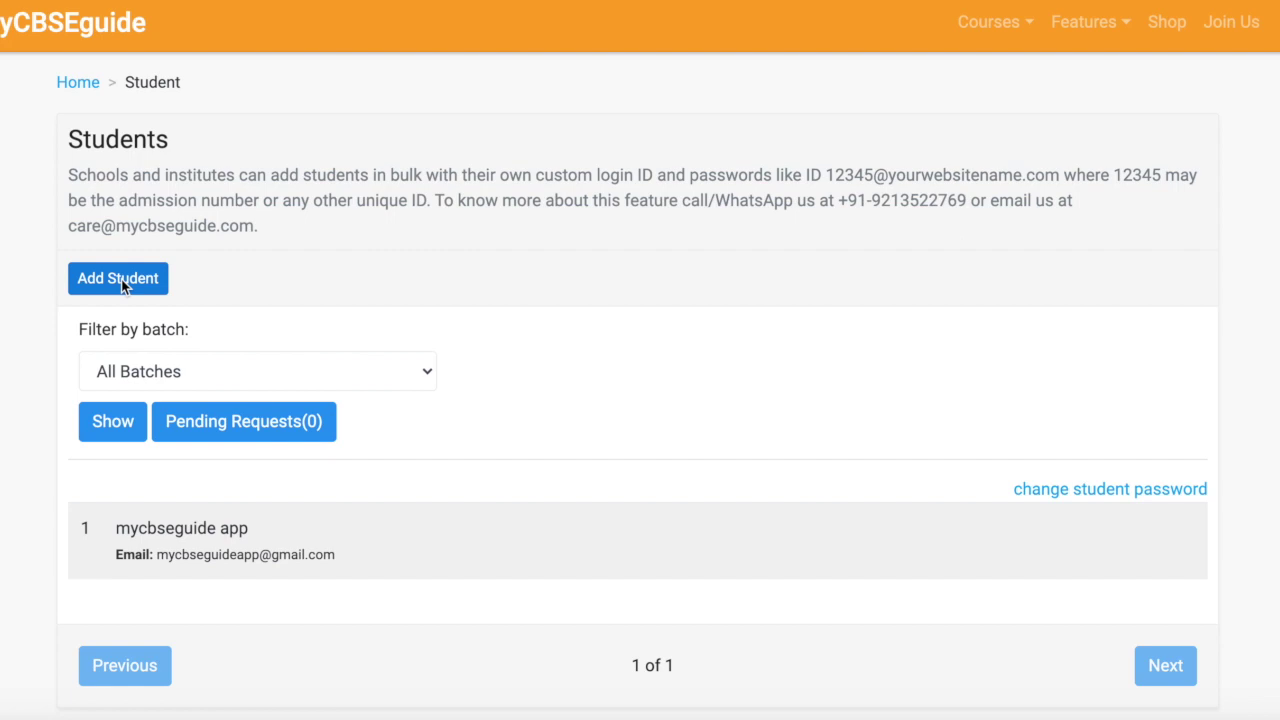
- Add a student by pasting their e-mail address, pick a batch, and save
left_click(122, 279)
left_click(458, 158)
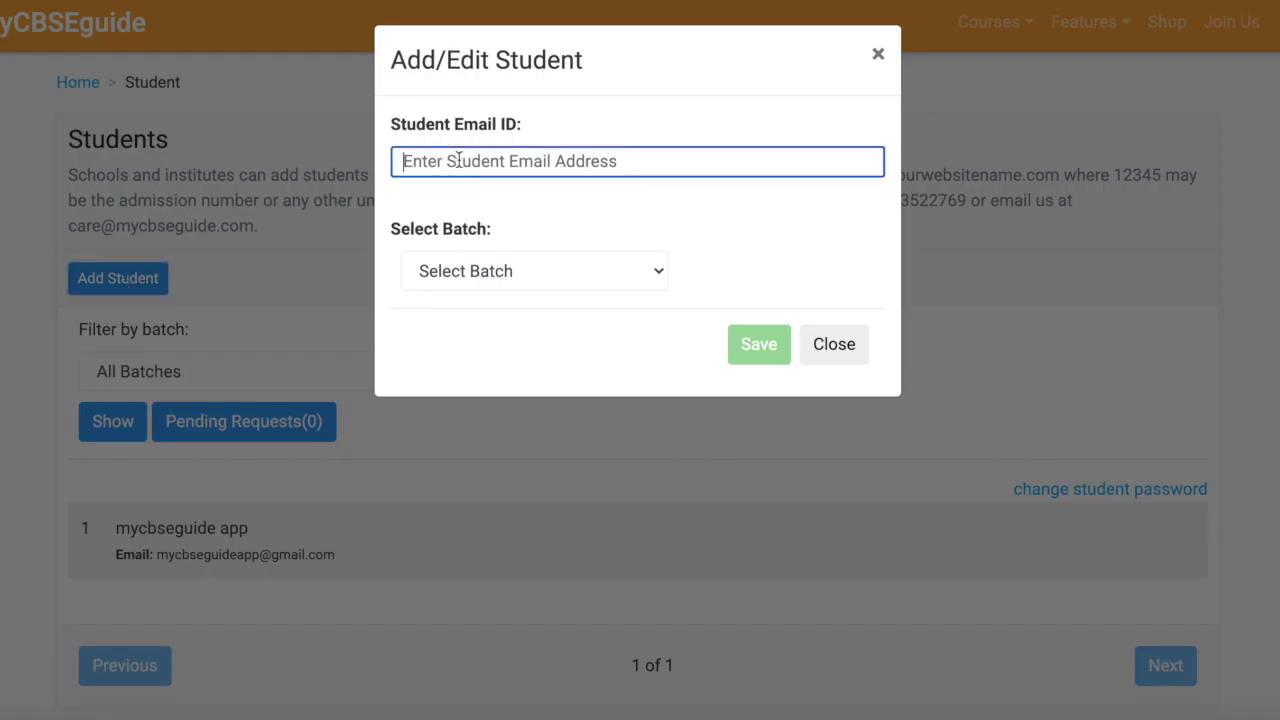
key("ctrl+v")
left_click(490, 271)
left_click(483, 294)
left_click(762, 348)
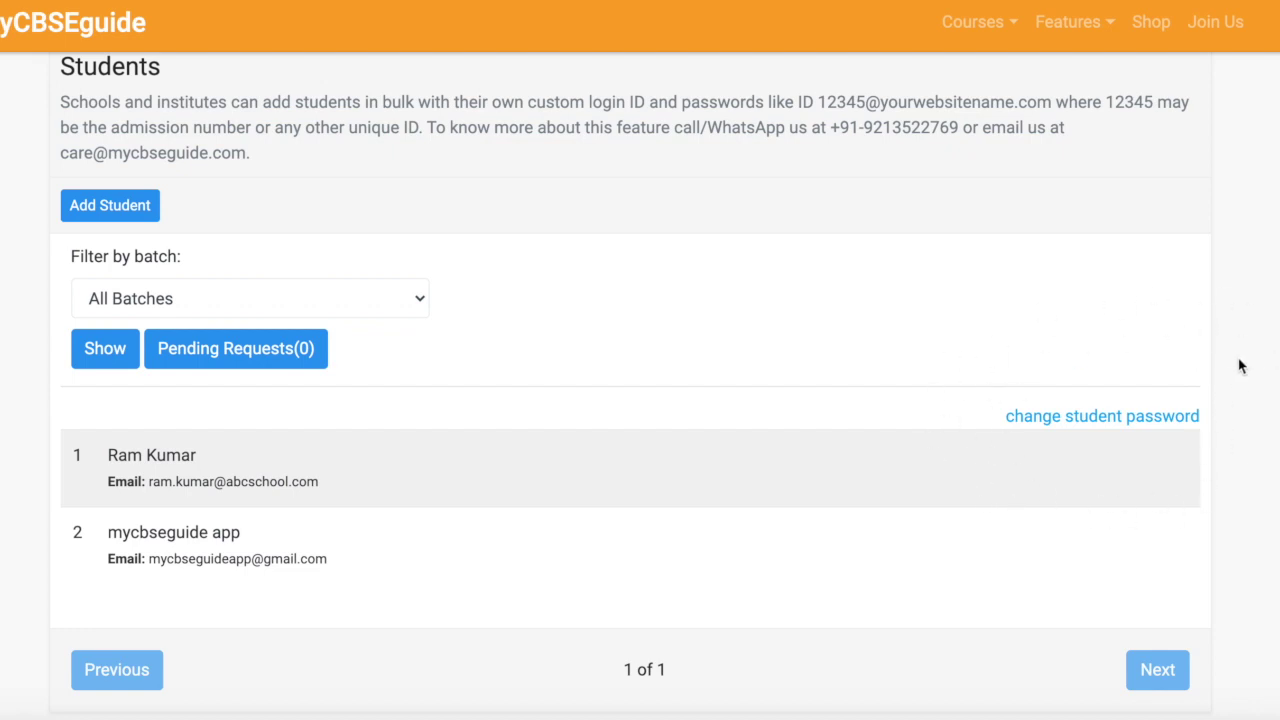
- Look up the new student by e-mail on the change-password page and open their form
left_click(1081, 416)
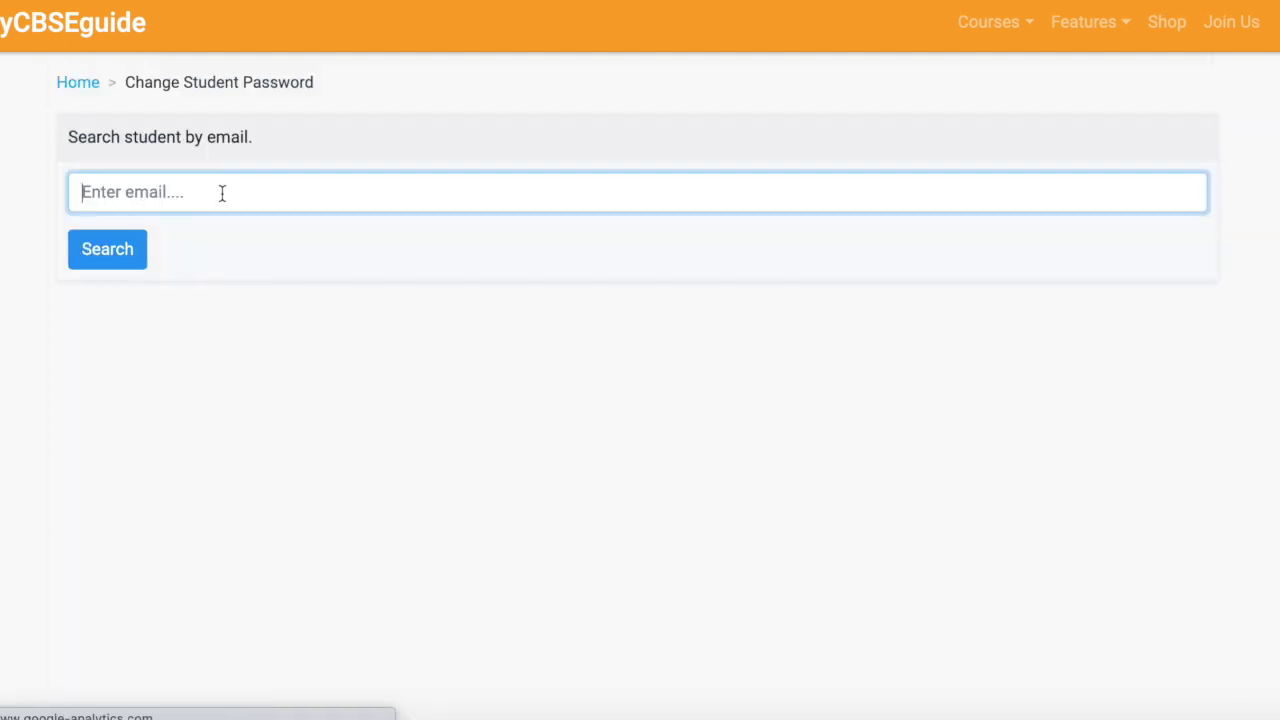
key("ctrl+v")
left_click(110, 250)
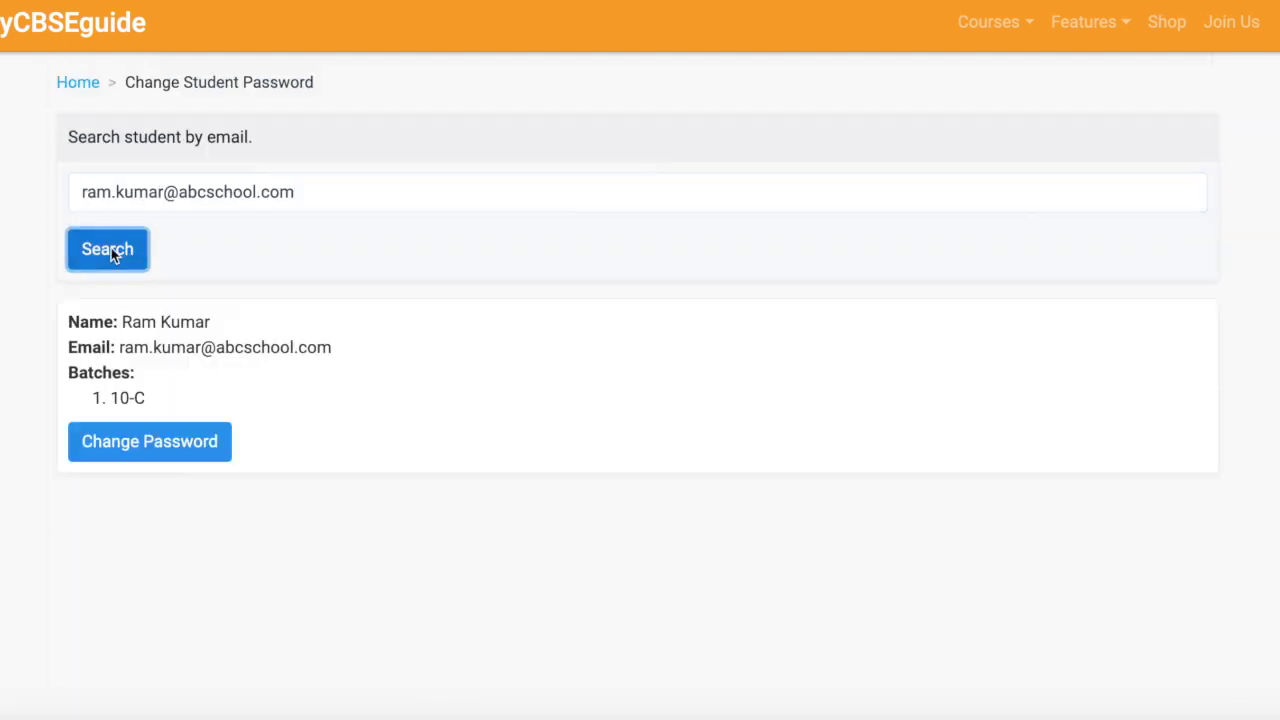
left_click(179, 448)
- Replace the pre-filled password, confirm the new one, apply it, and dismiss the success message
left_click_drag(240, 530, 57, 522)
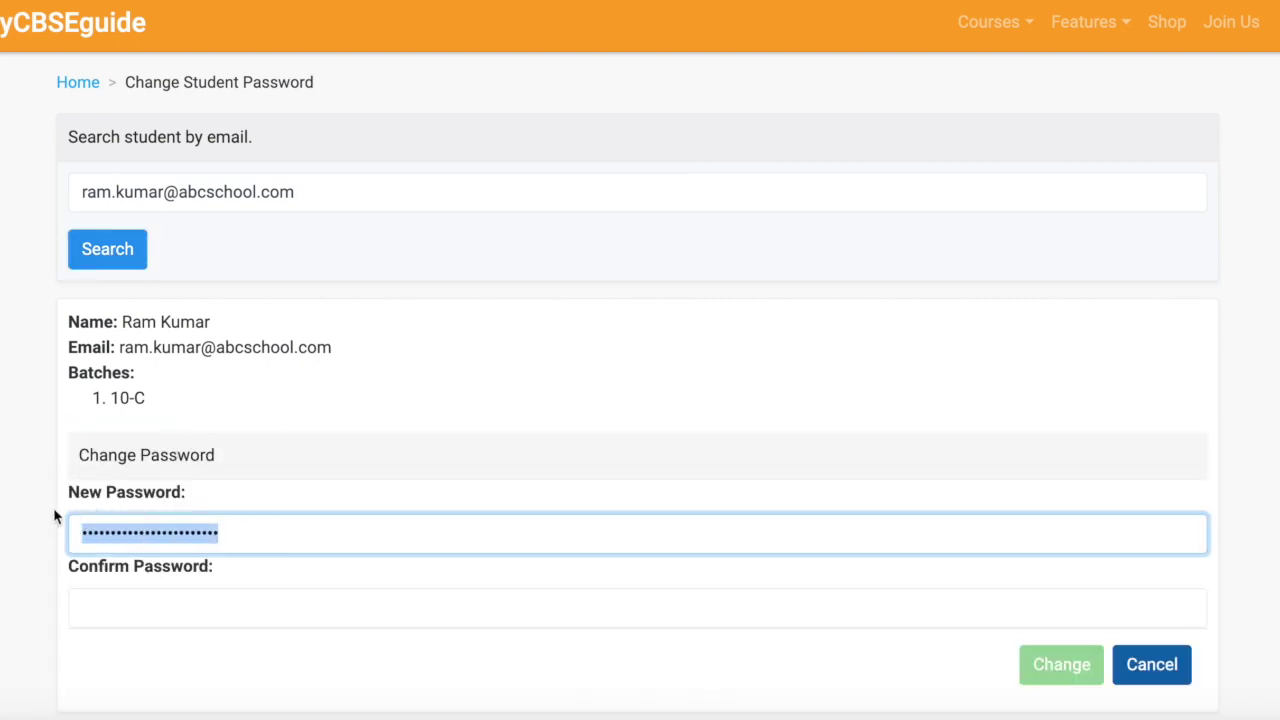
key("BackSpace")
key("ctrl+v")
left_click(254, 627)
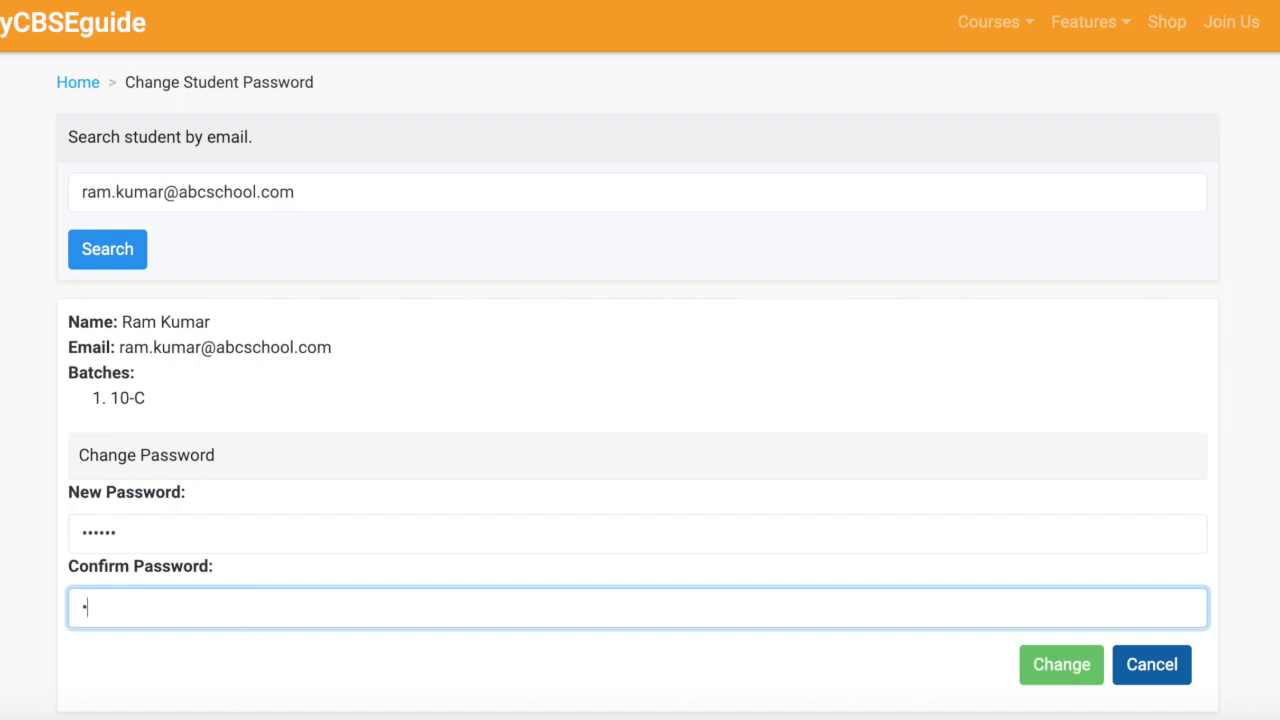
left_click(1048, 665)
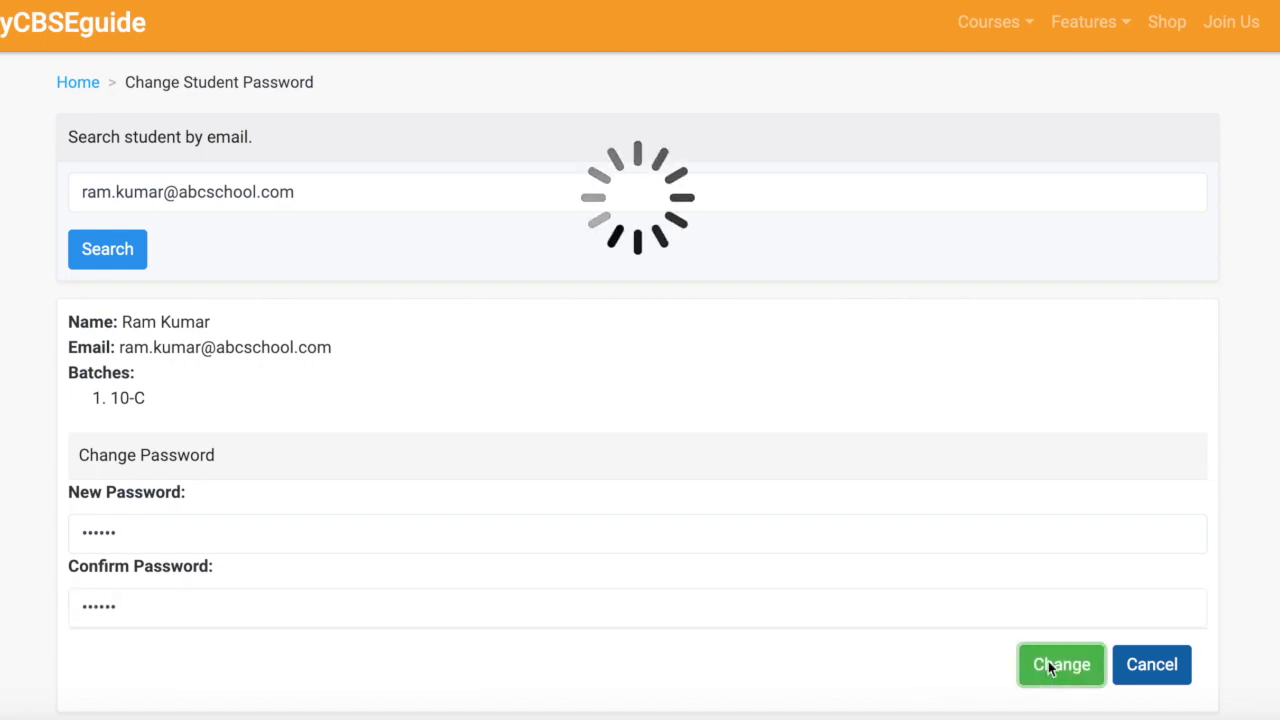
left_click(860, 192)
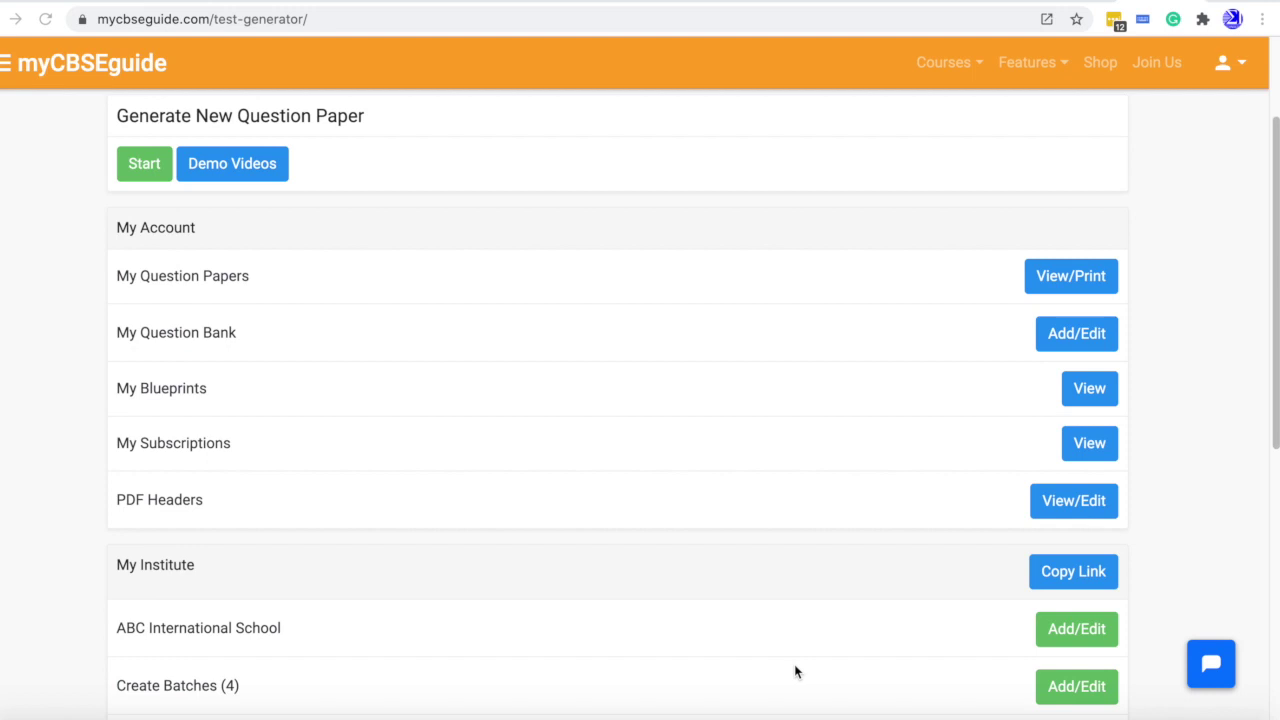
- Open the Students list and load the myCBSEguide site in a new incognito window
scroll(184, 350, "down", 5)
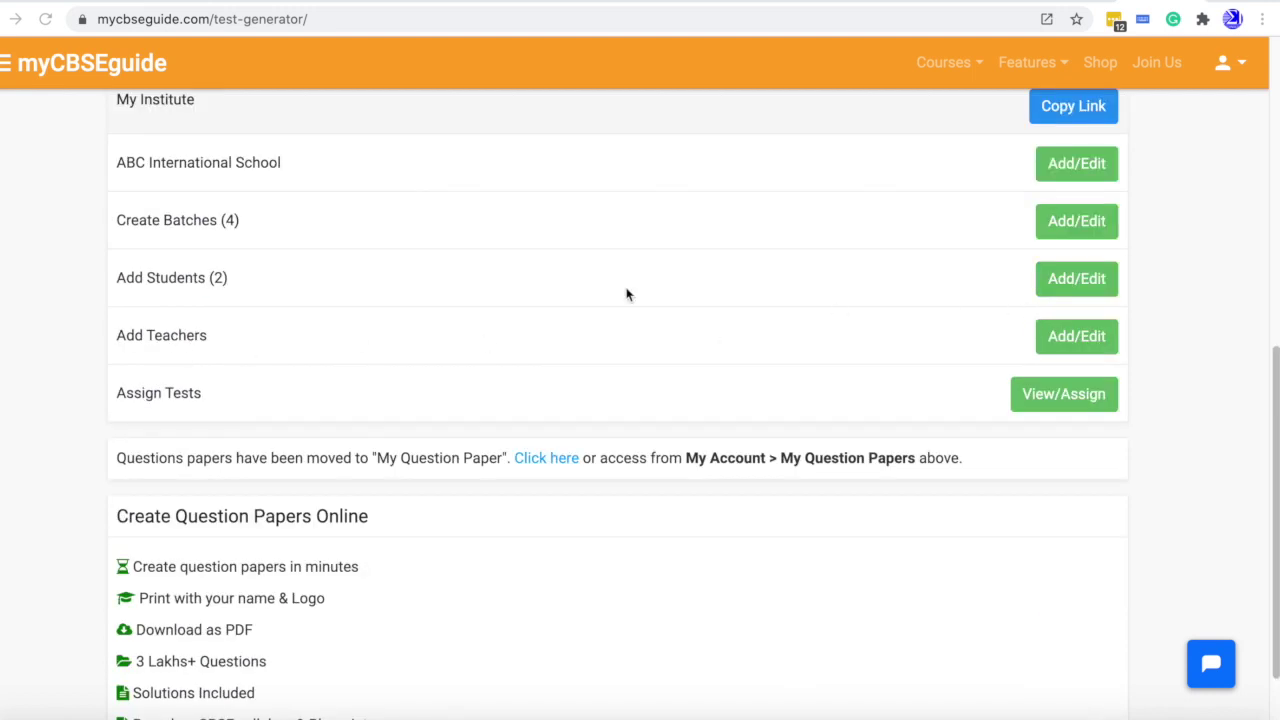
left_click(1056, 280)
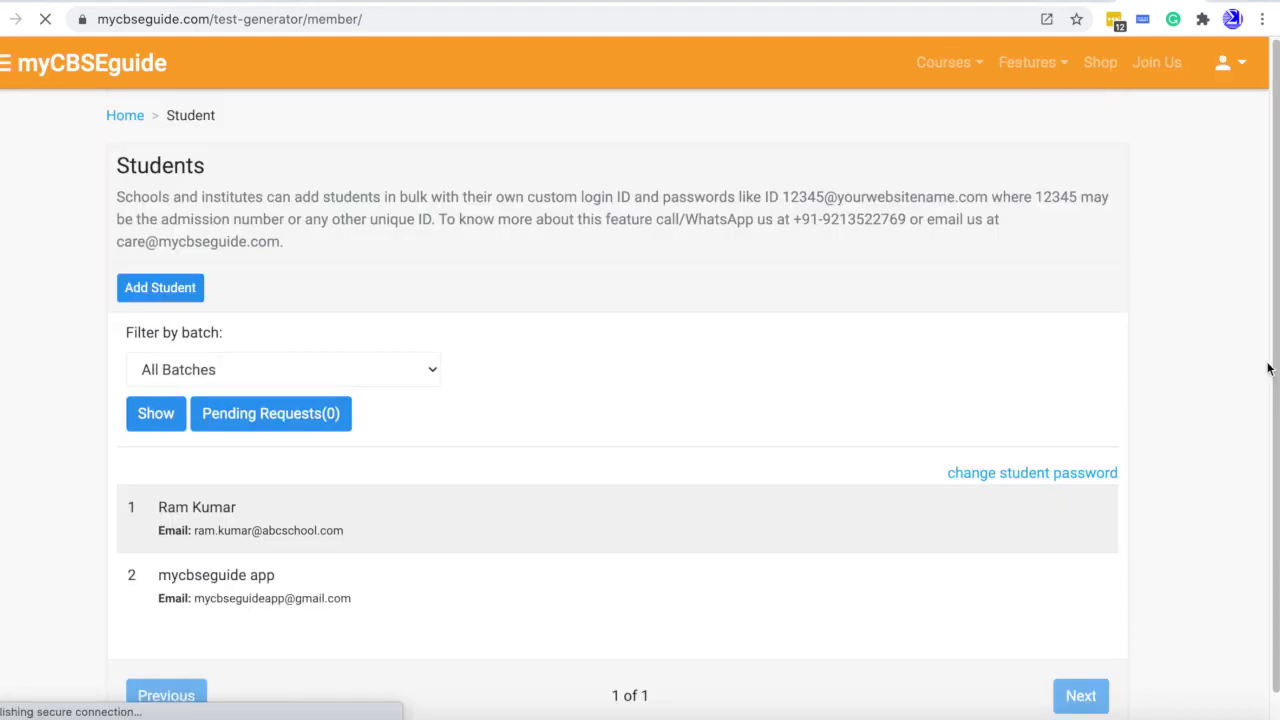
left_click(1262, 19)
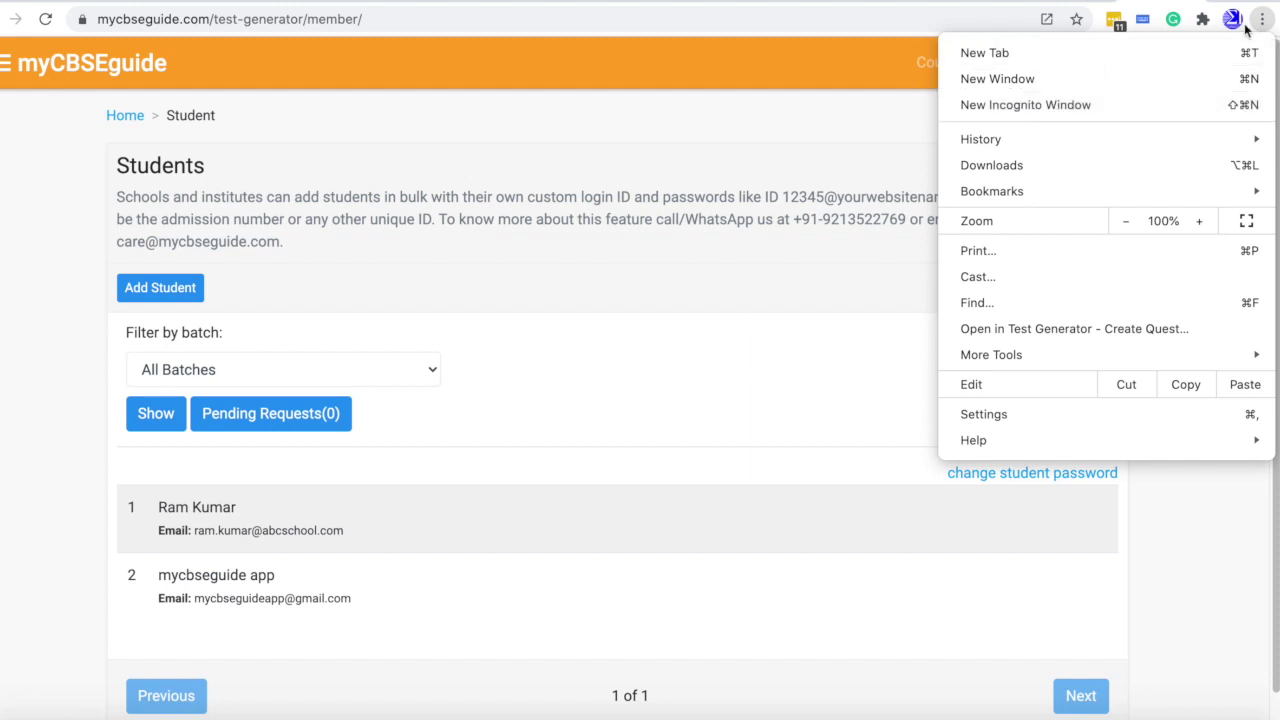
left_click(1023, 107)
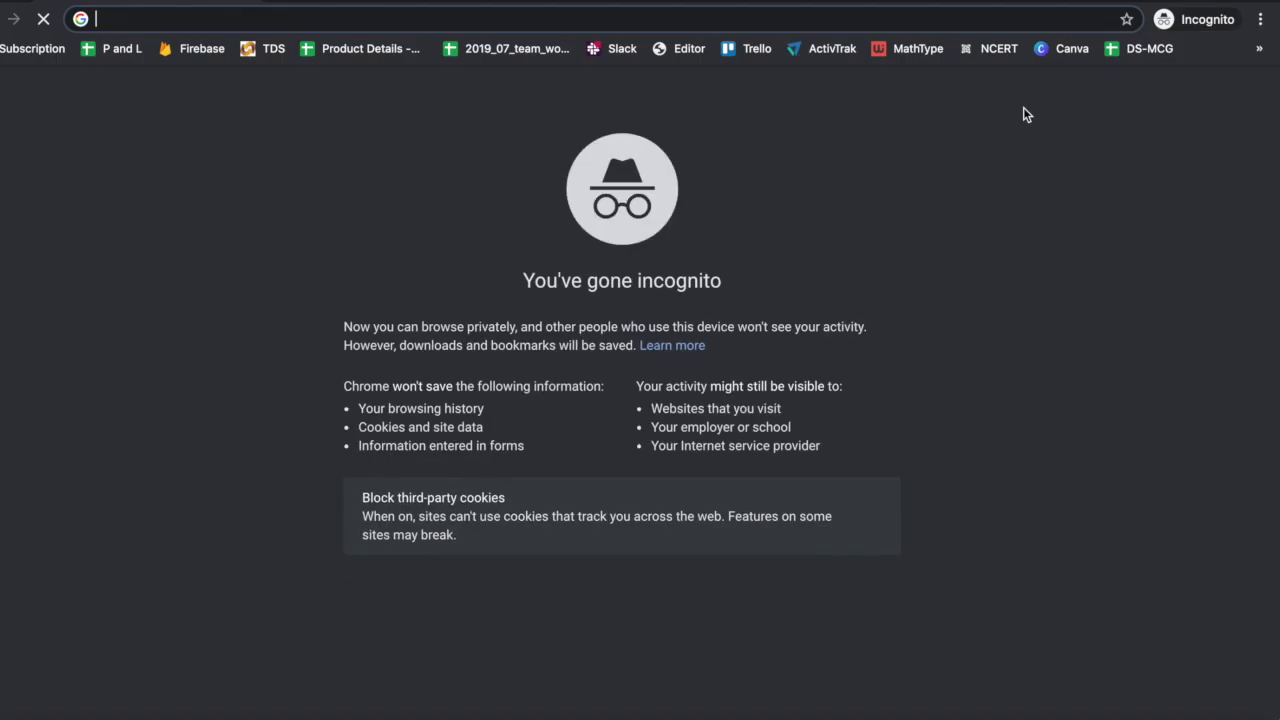
type("mycbseguide.com")
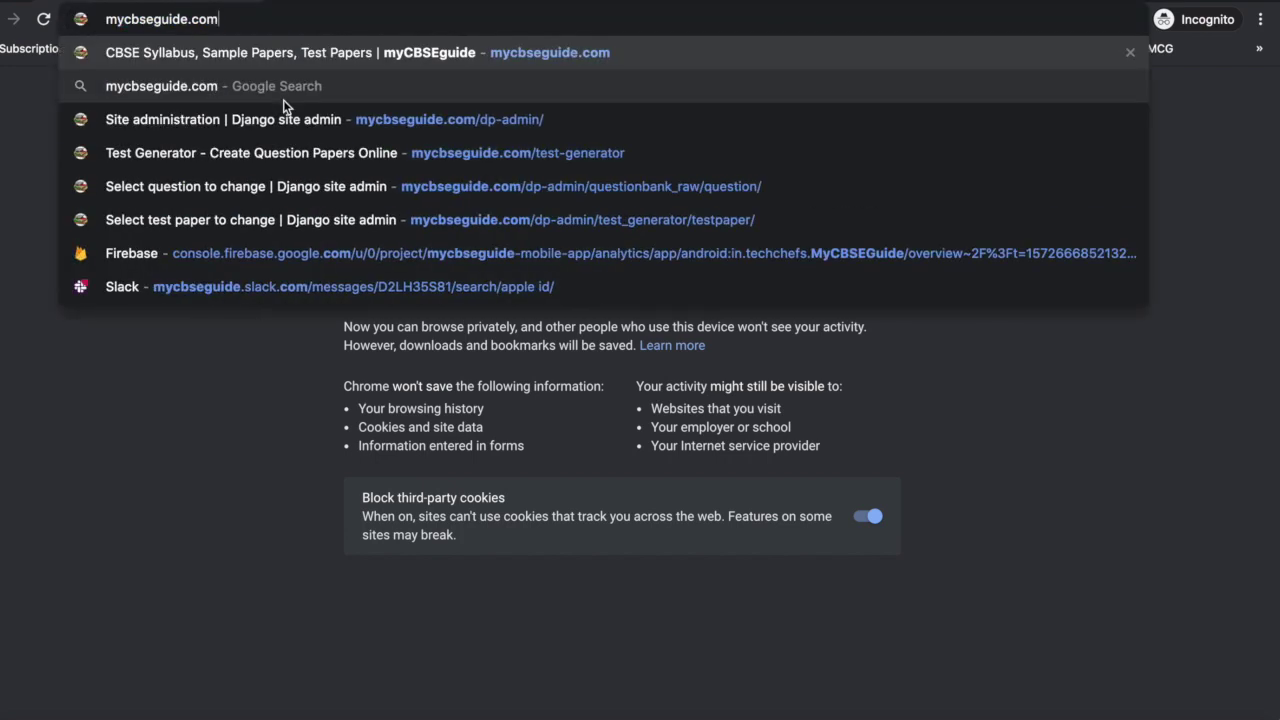
key("Return")
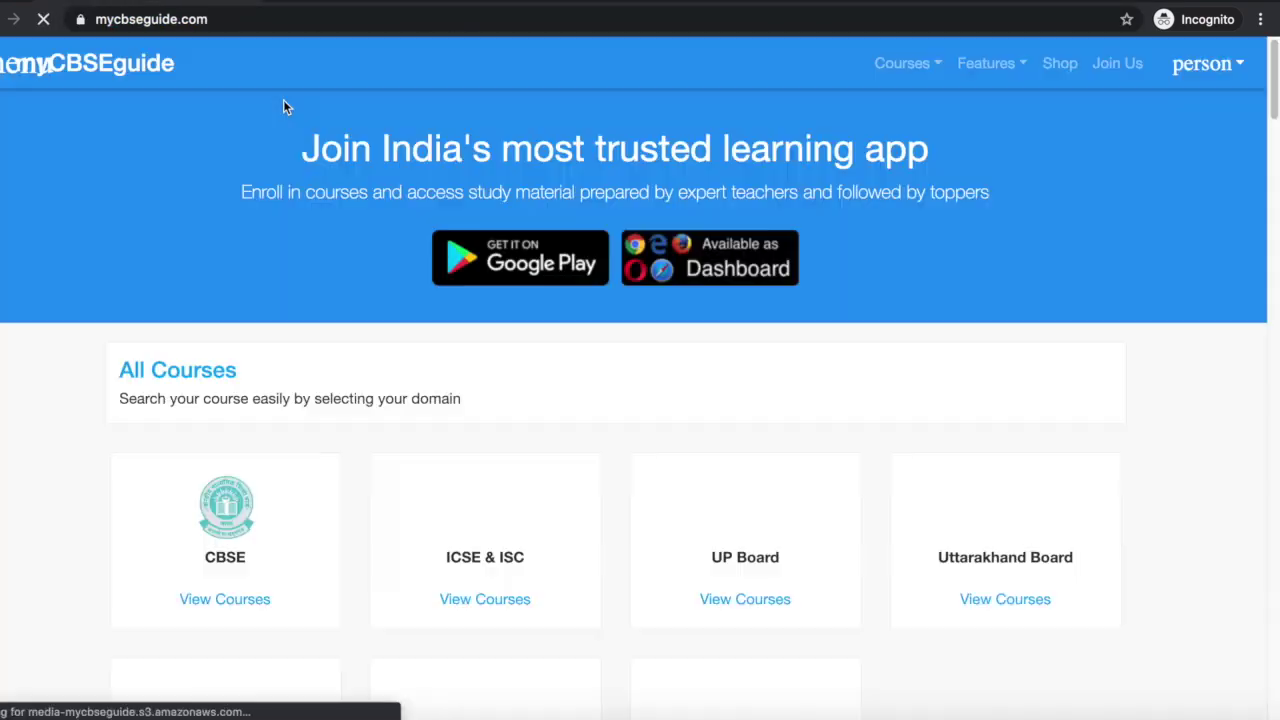
- Arrange the Students and incognito windows side by side and open the Register page
left_click_drag(4, 249, 748, 312)
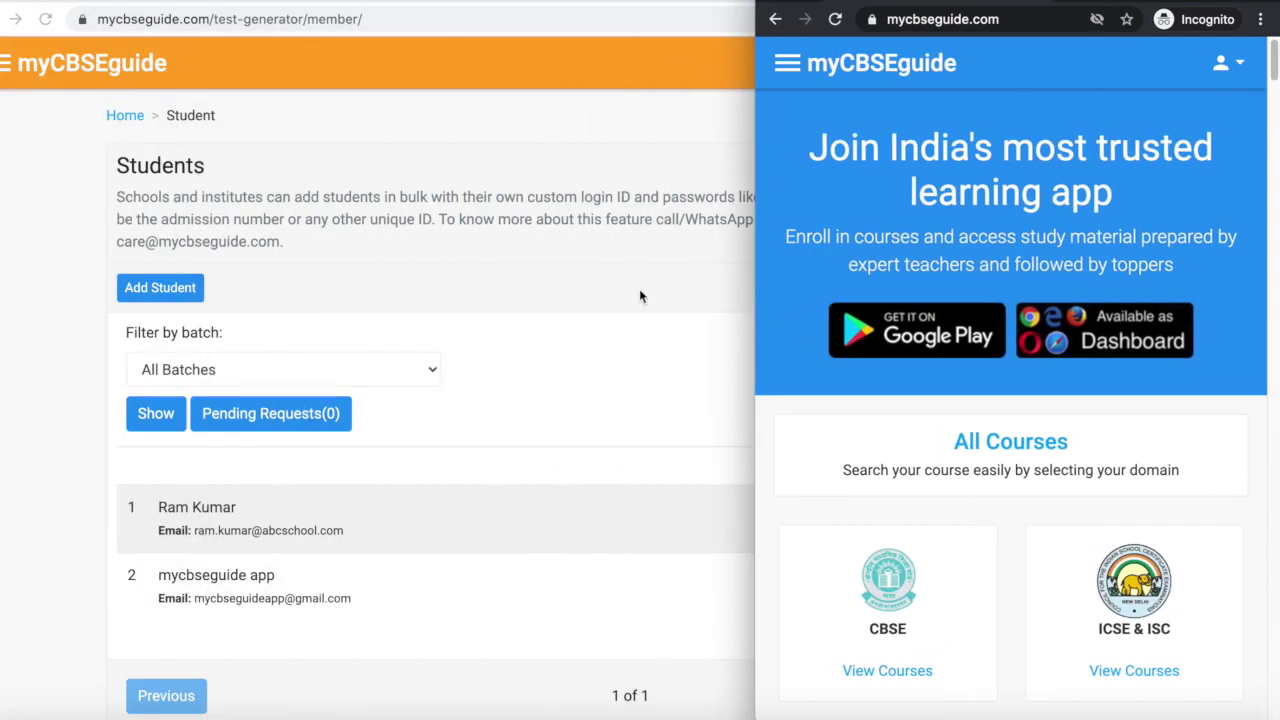
left_click(643, 298)
left_click_drag(1276, 318, 670, 331)
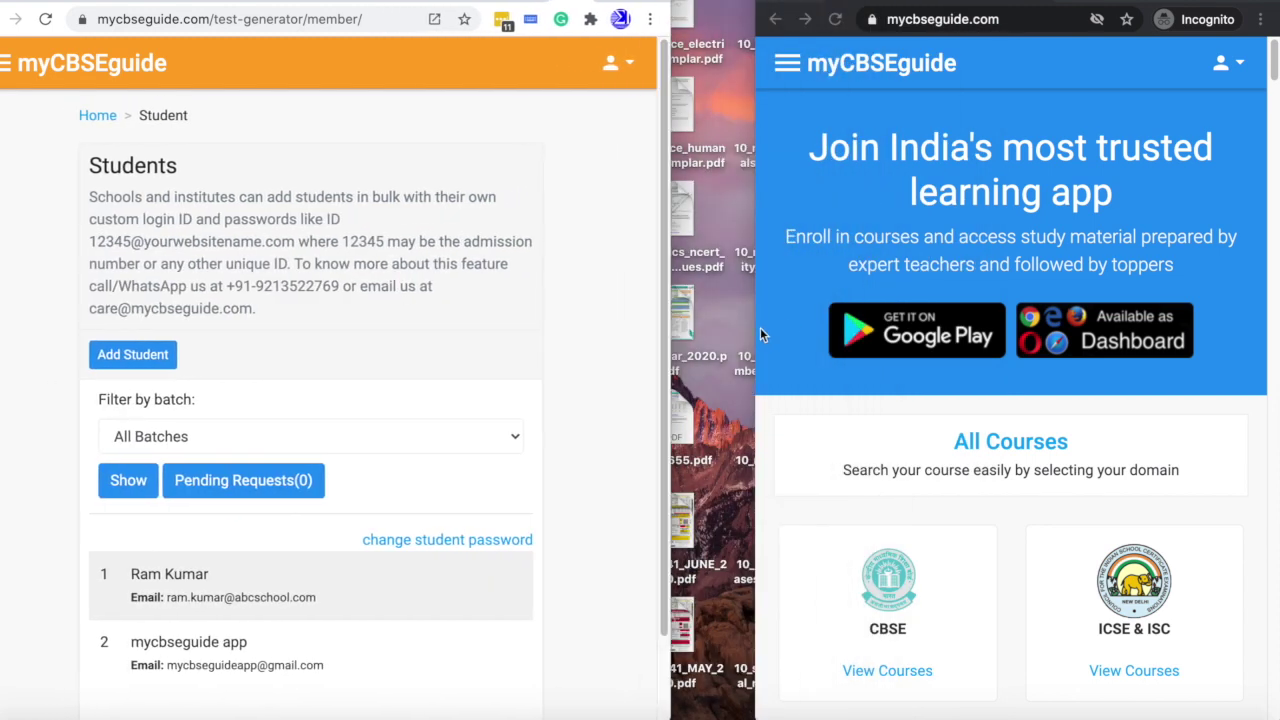
left_click_drag(755, 327, 672, 331)
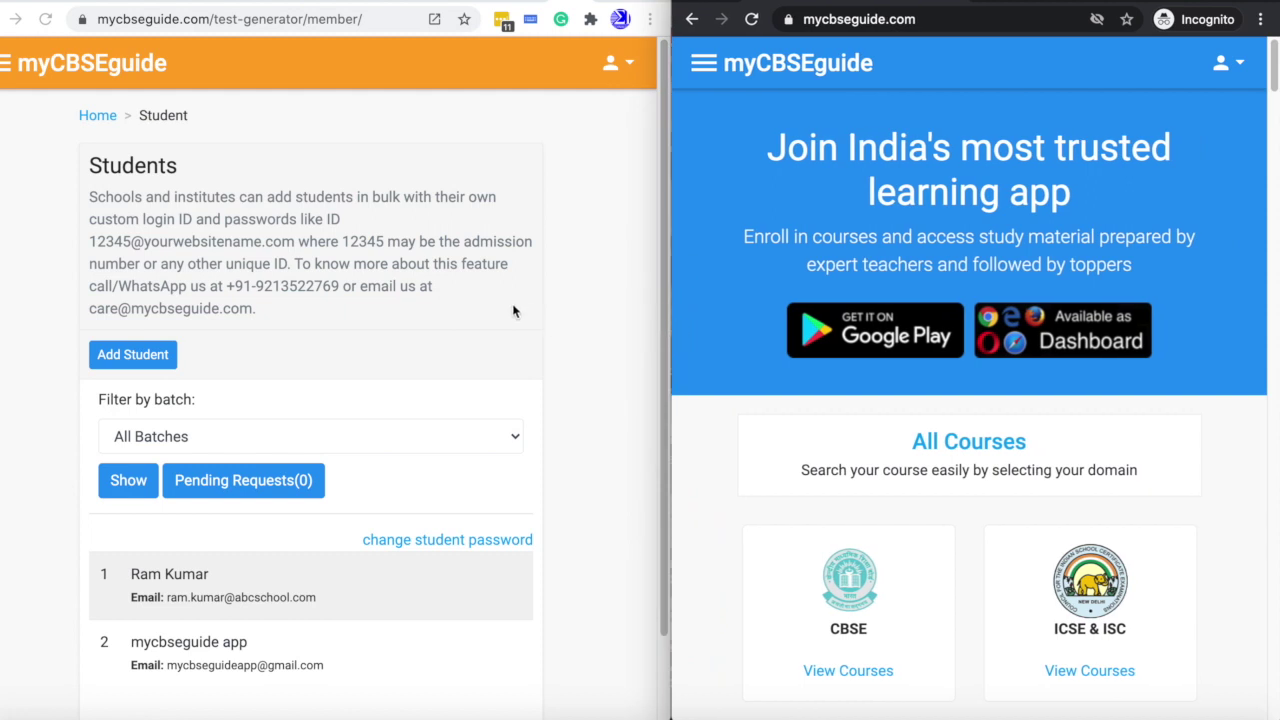
left_click(1230, 63)
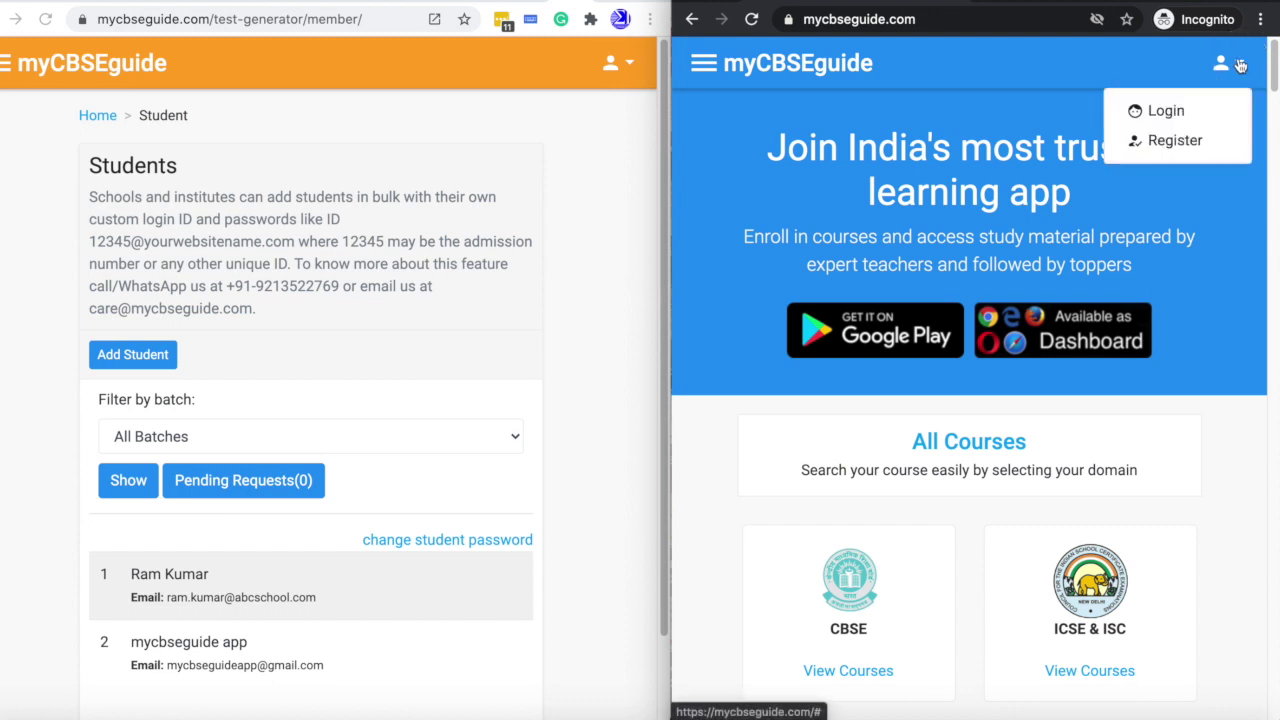
left_click(1175, 142)
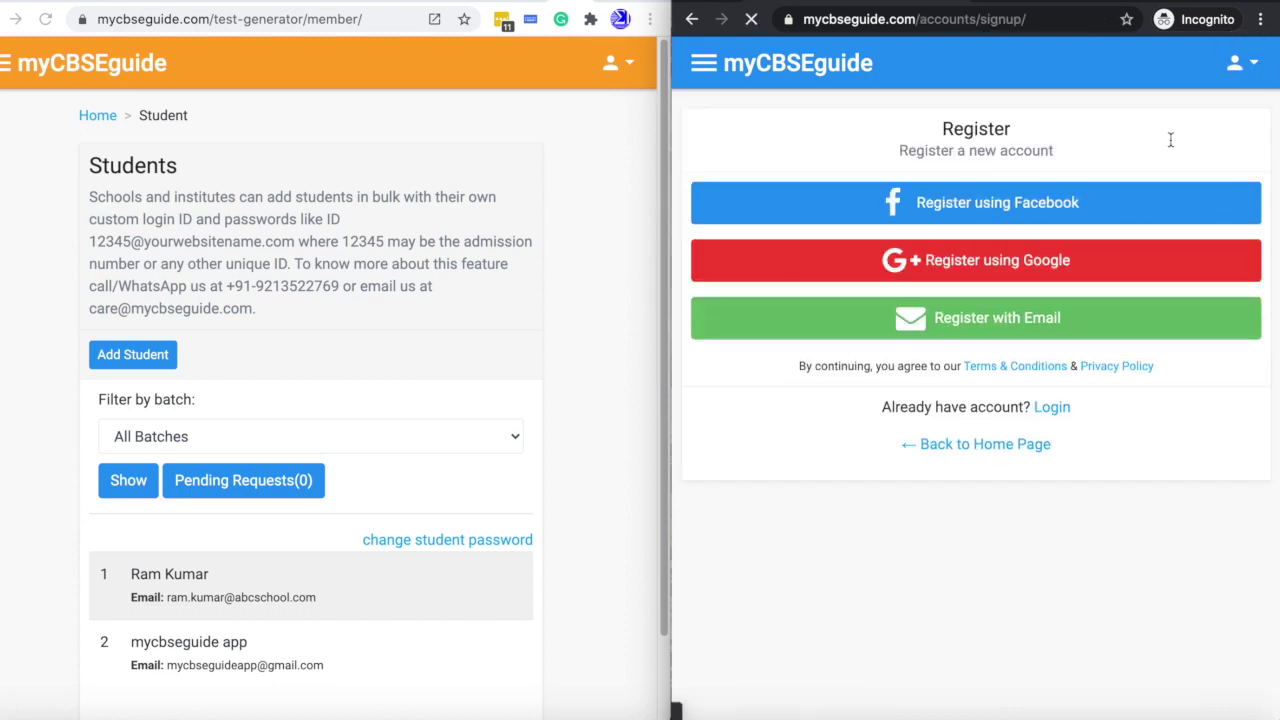
- Start email registration with the student's first and last name and the pasted, confirmed e-mail
left_click(993, 324)
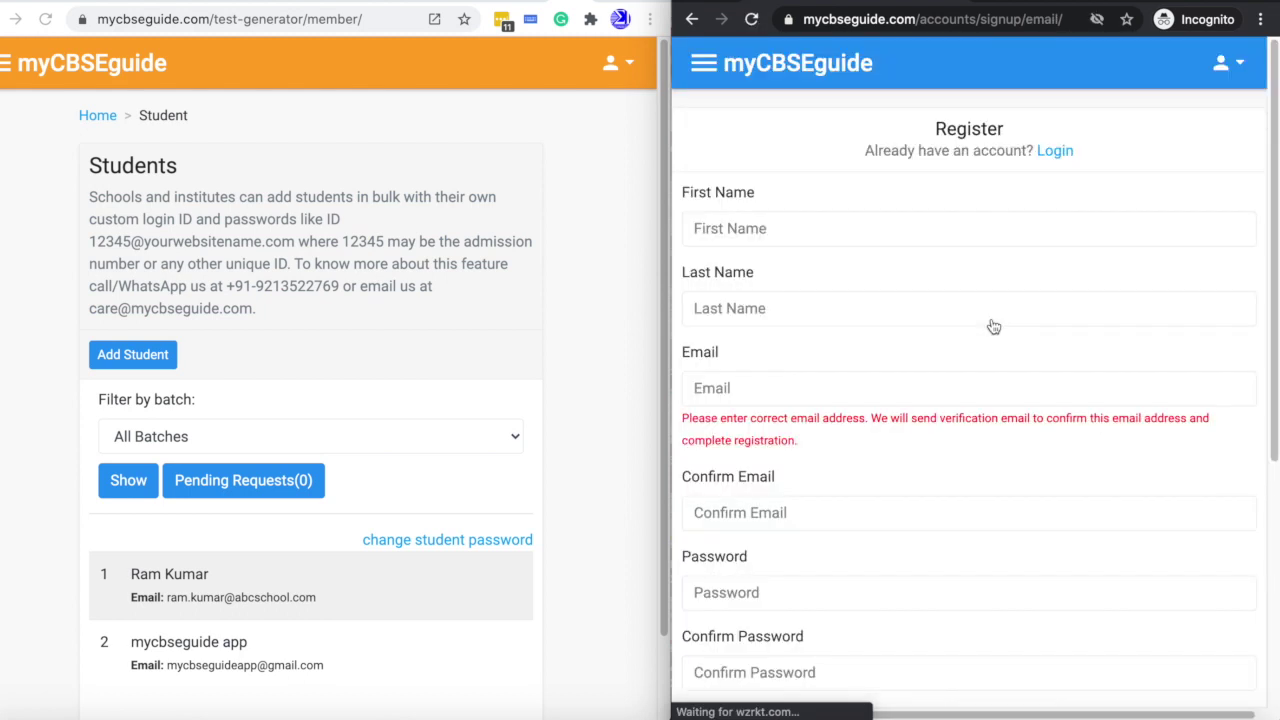
left_click(760, 229)
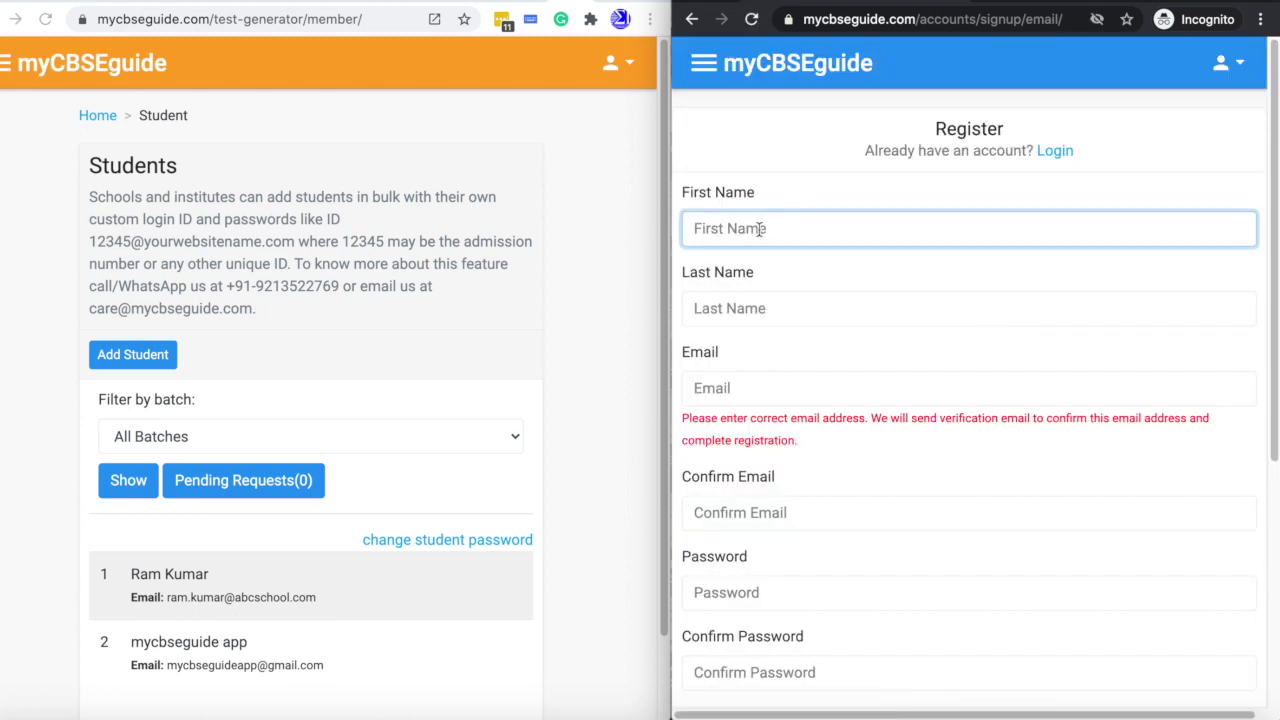
key("Tab")
key("Tab")
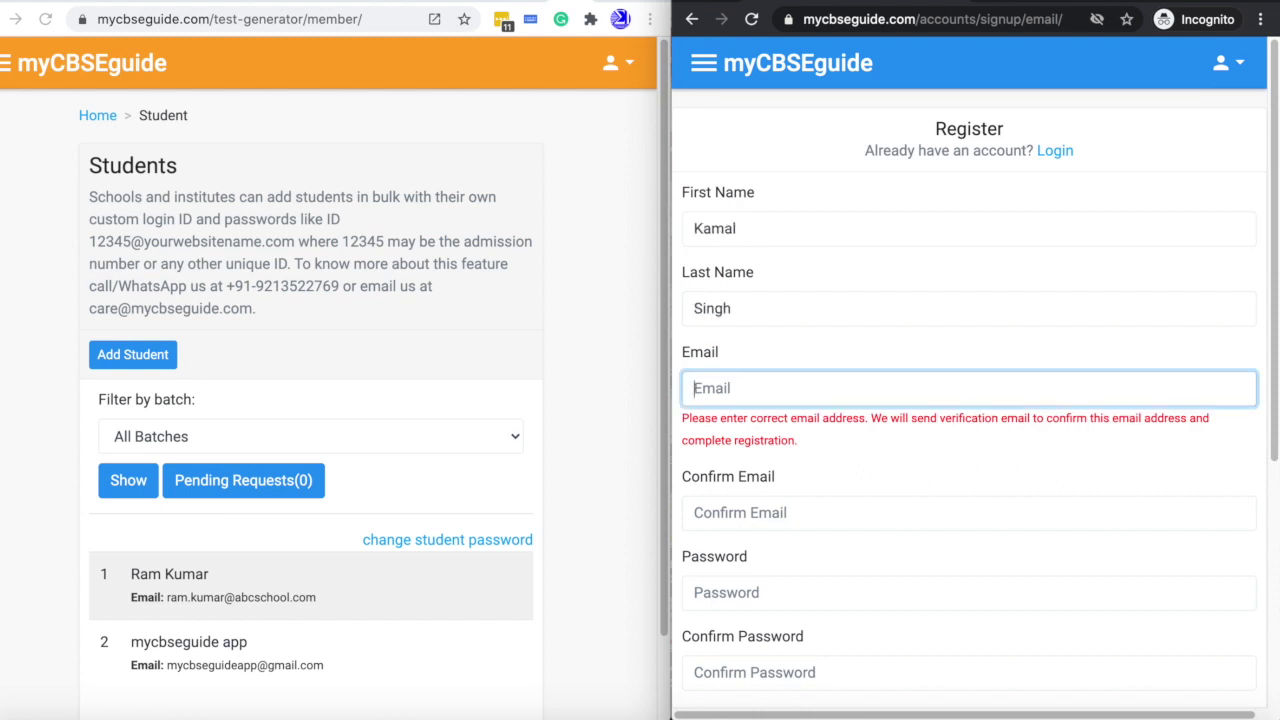
key("ctrl+v")
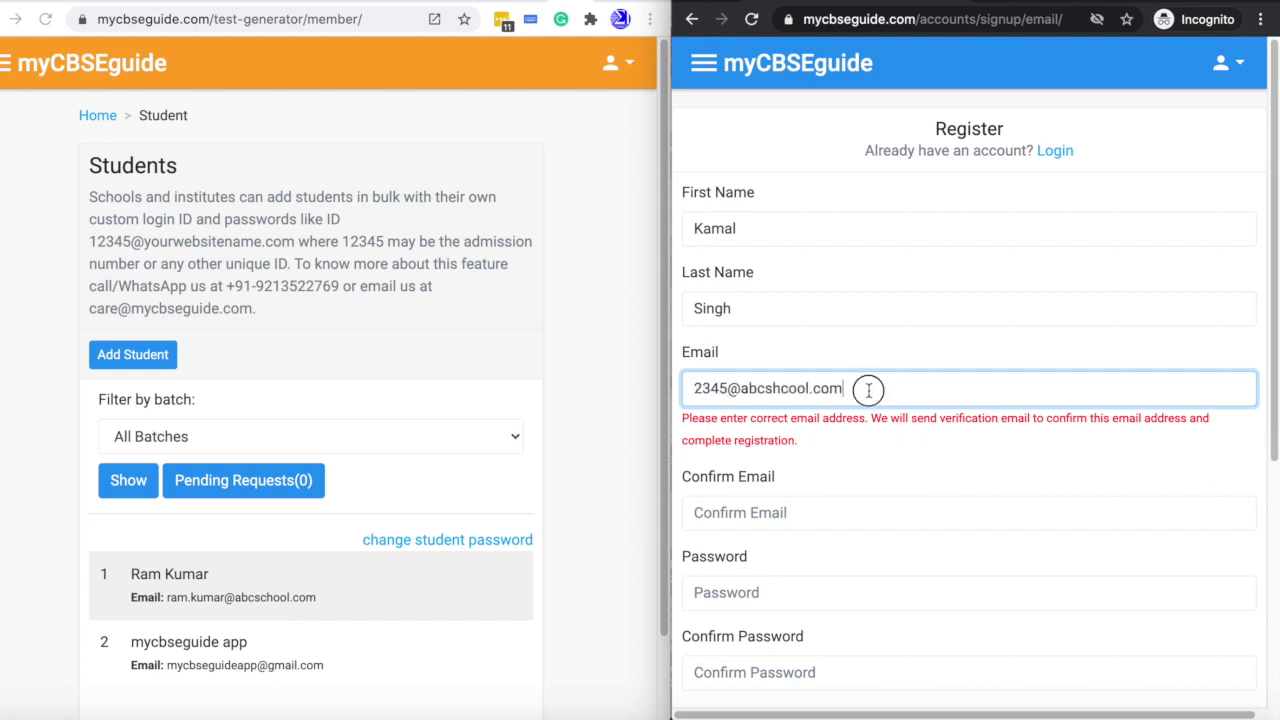
triple_click(693, 388)
key("ctrl+c")
left_click(746, 514)
key("ctrl+v")
- Enter and confirm the new account's password
scroll(800, 500, "down", 1)
left_click(768, 492)
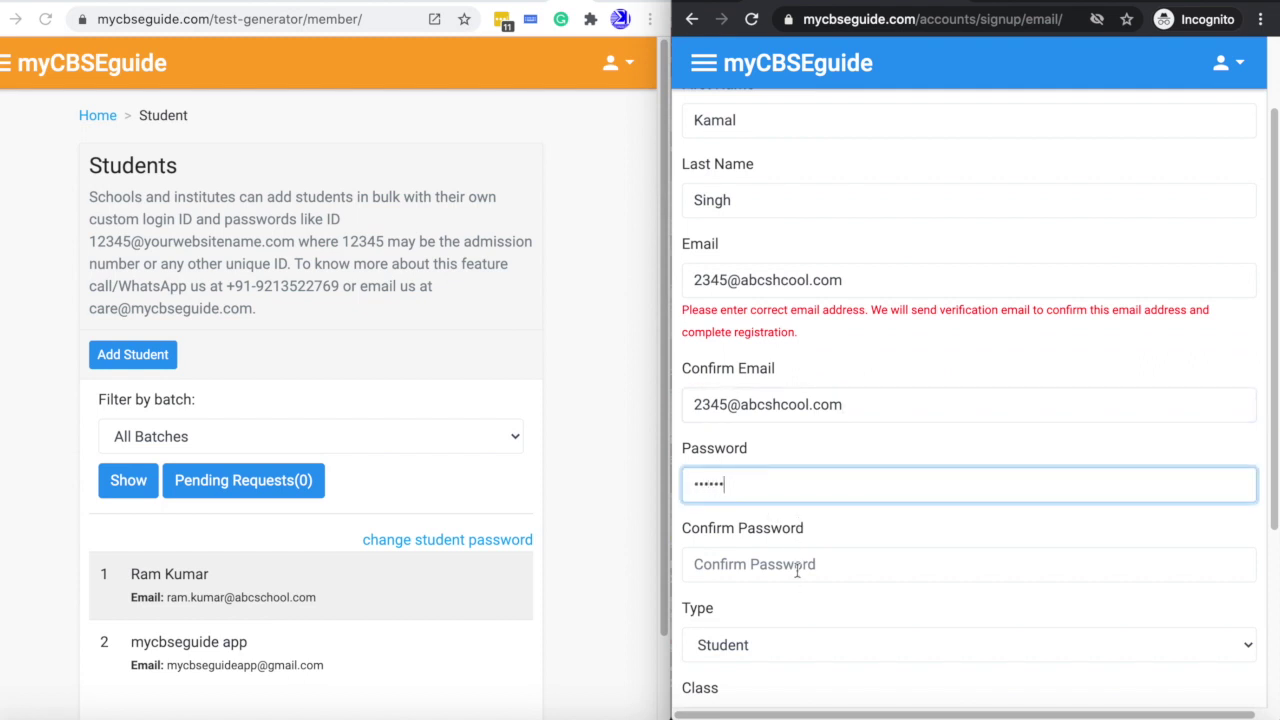
left_click(797, 566)
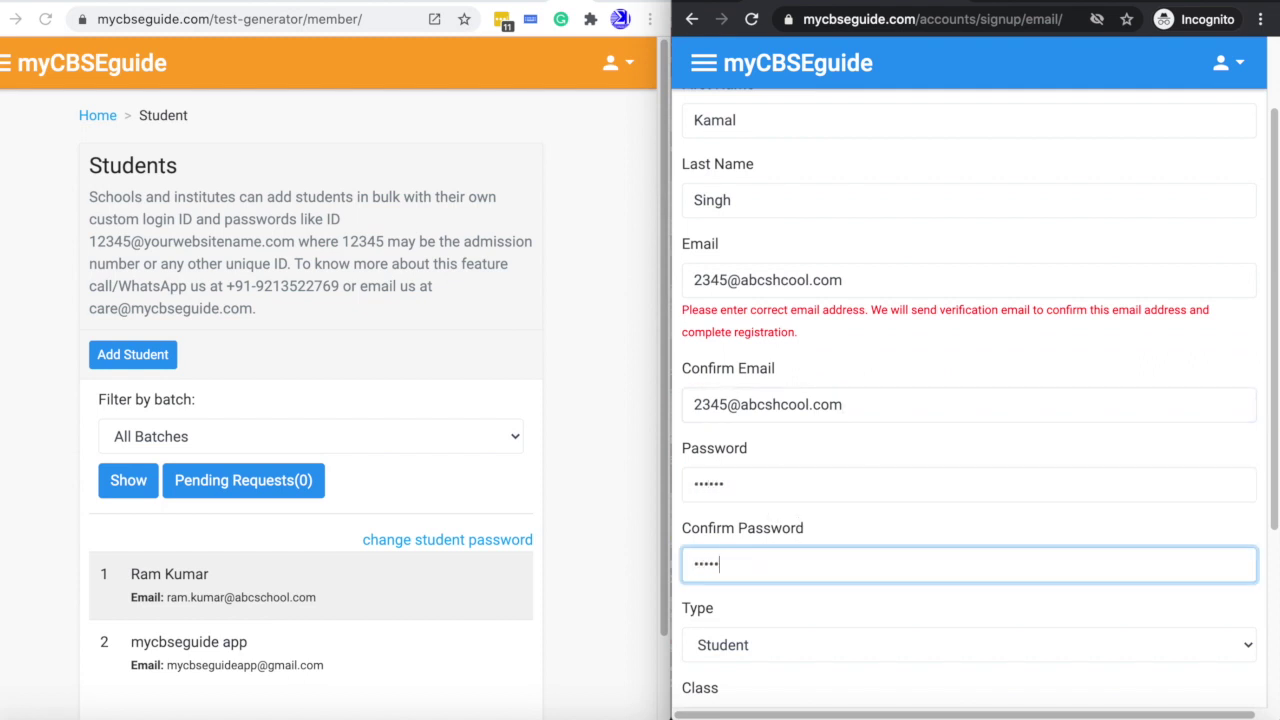
- Choose CBSE Class 10, accept the terms, decline the newsletter, and create the account
scroll(983, 463, "down", 3)
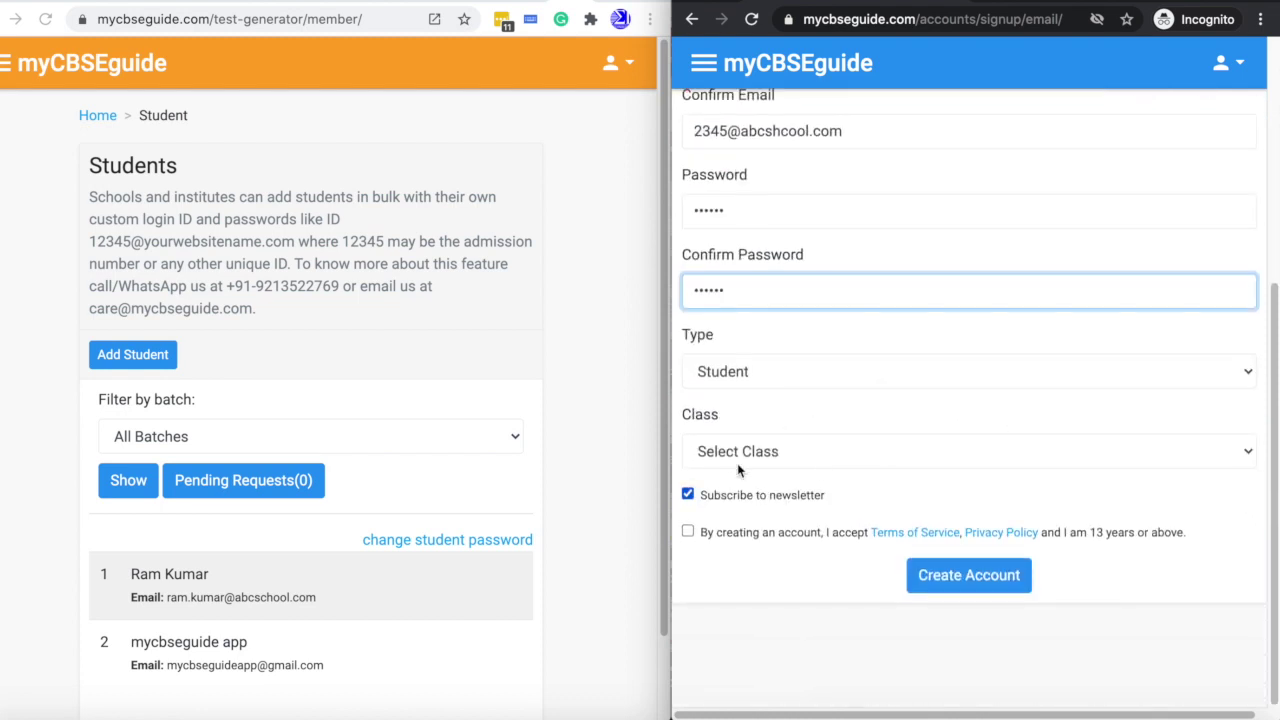
left_click(747, 450)
left_click(818, 512)
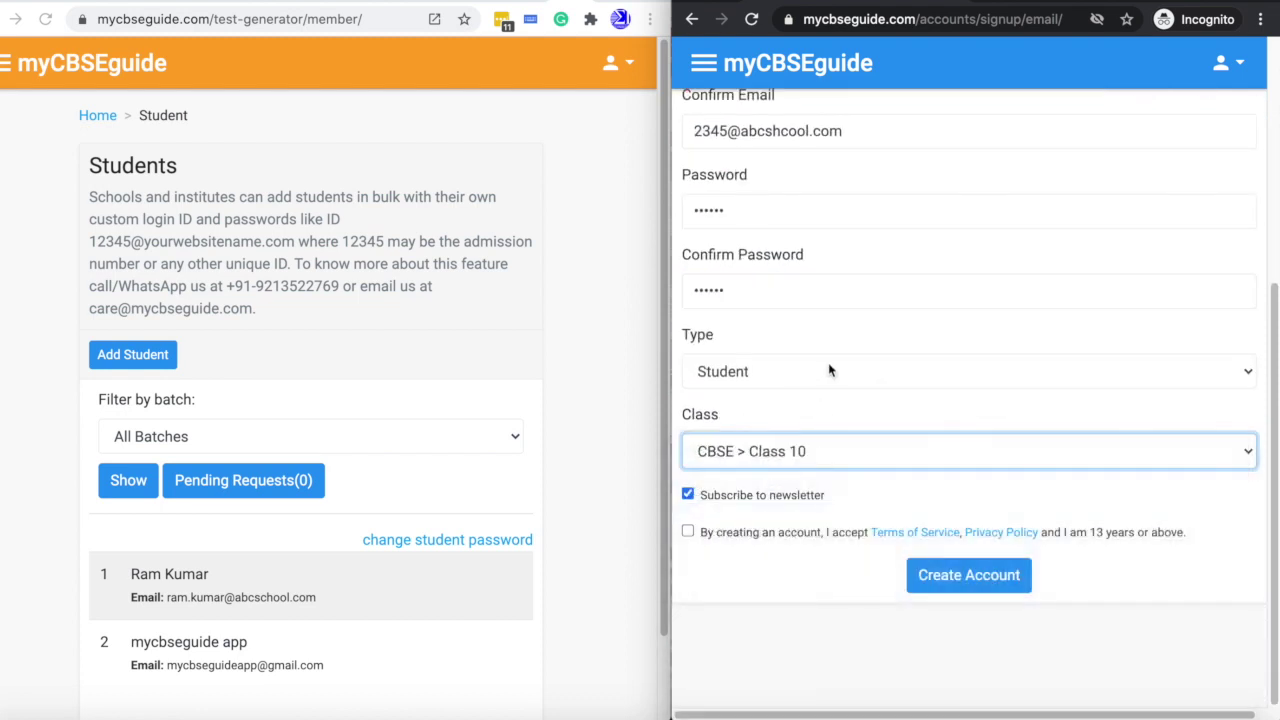
left_click(688, 531)
left_click(688, 494)
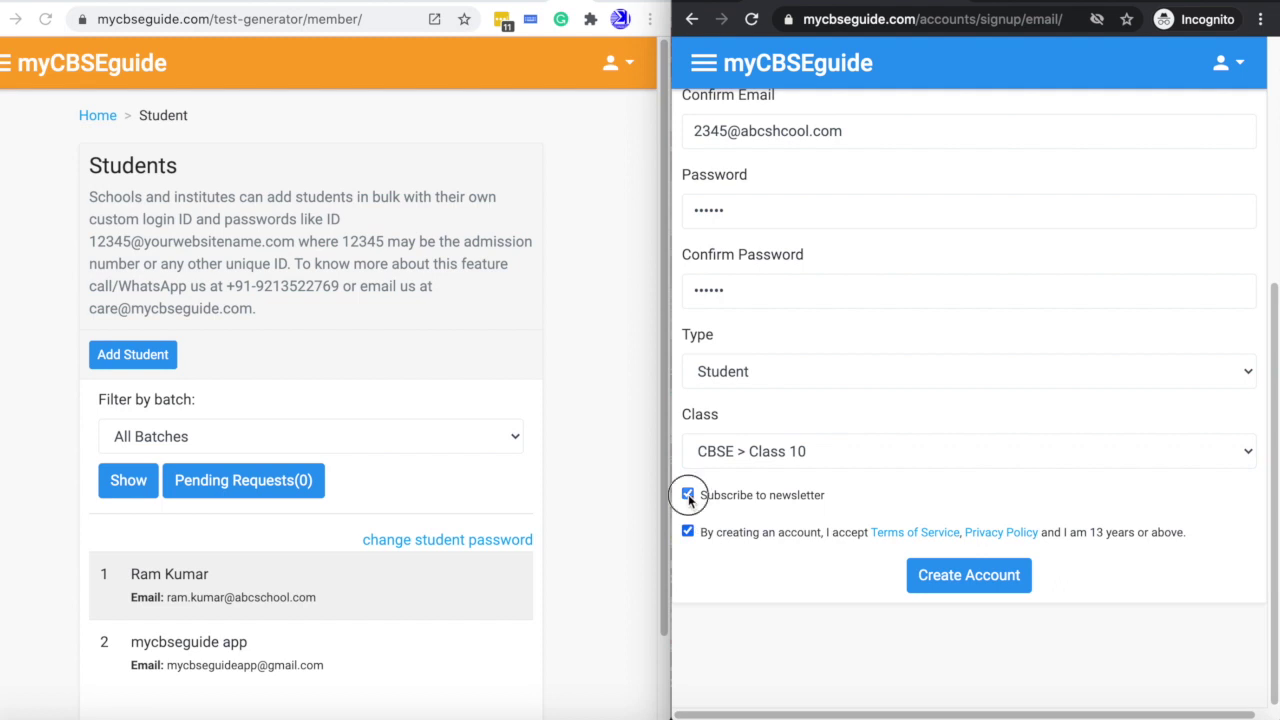
left_click(968, 575)
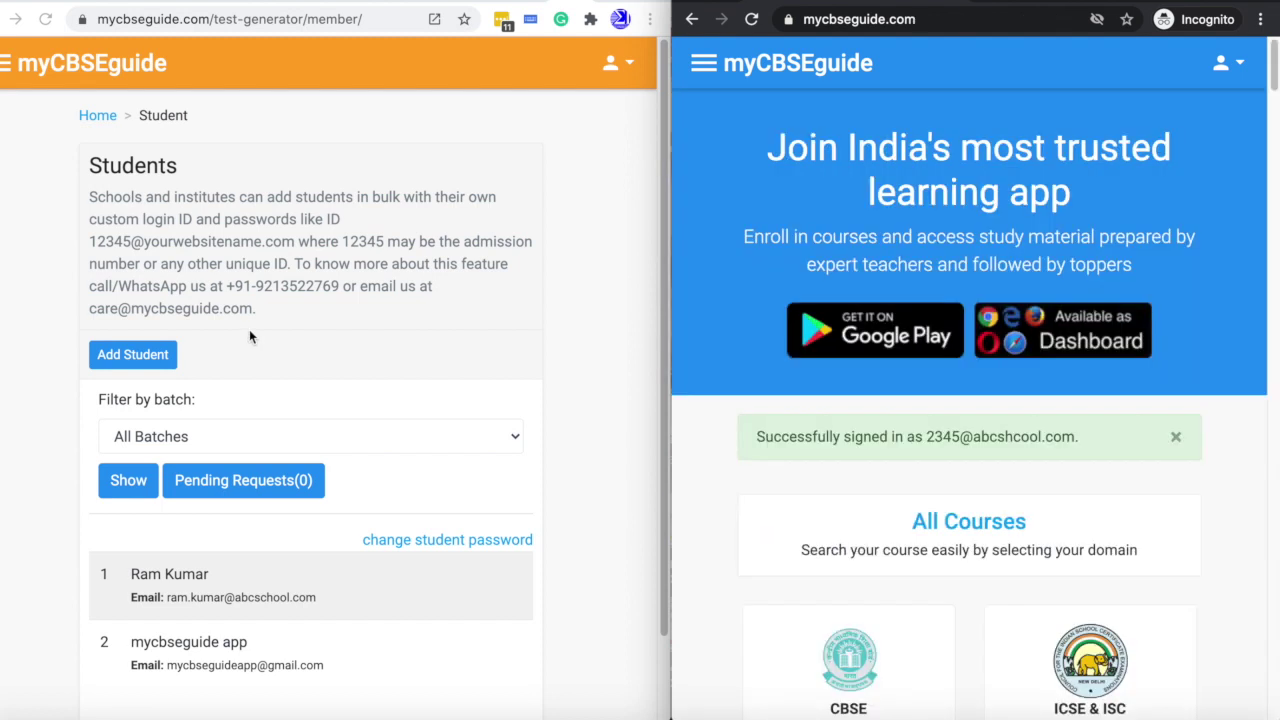
left_click(251, 335)
- Add the newly registered student by pasted e-mail to batch 10-A and save
left_click(127, 356)
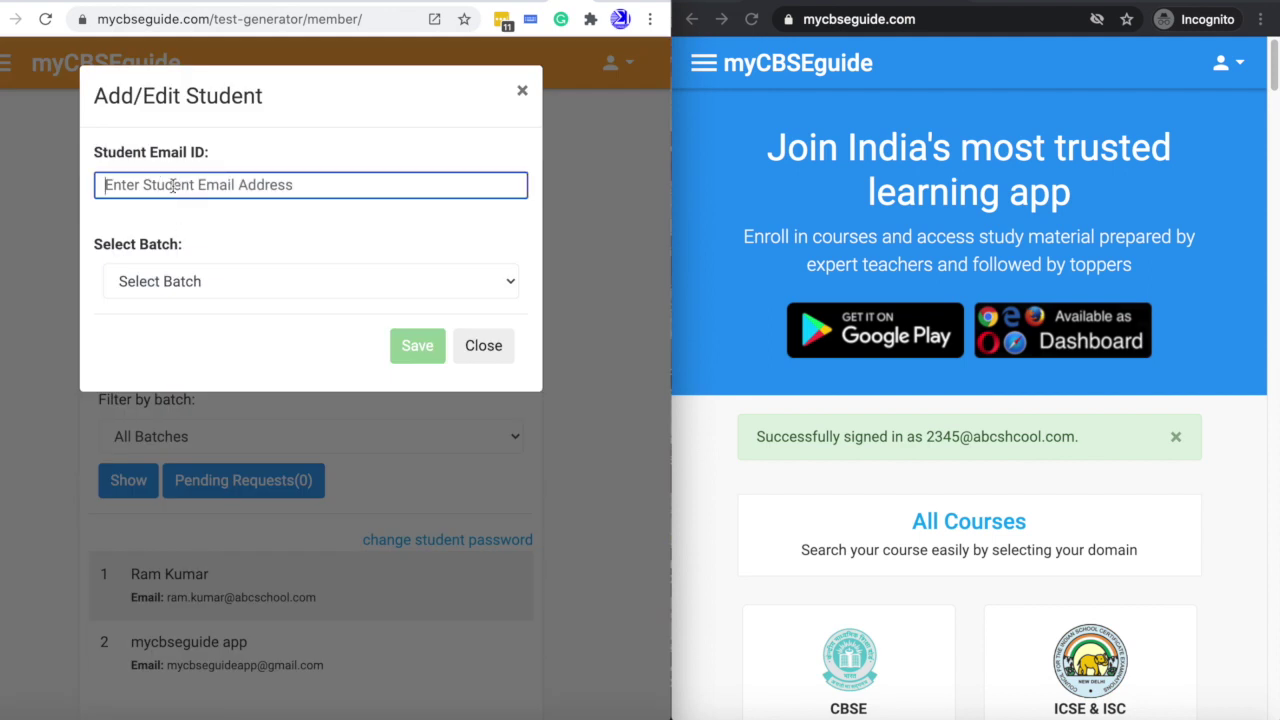
key("ctrl+v")
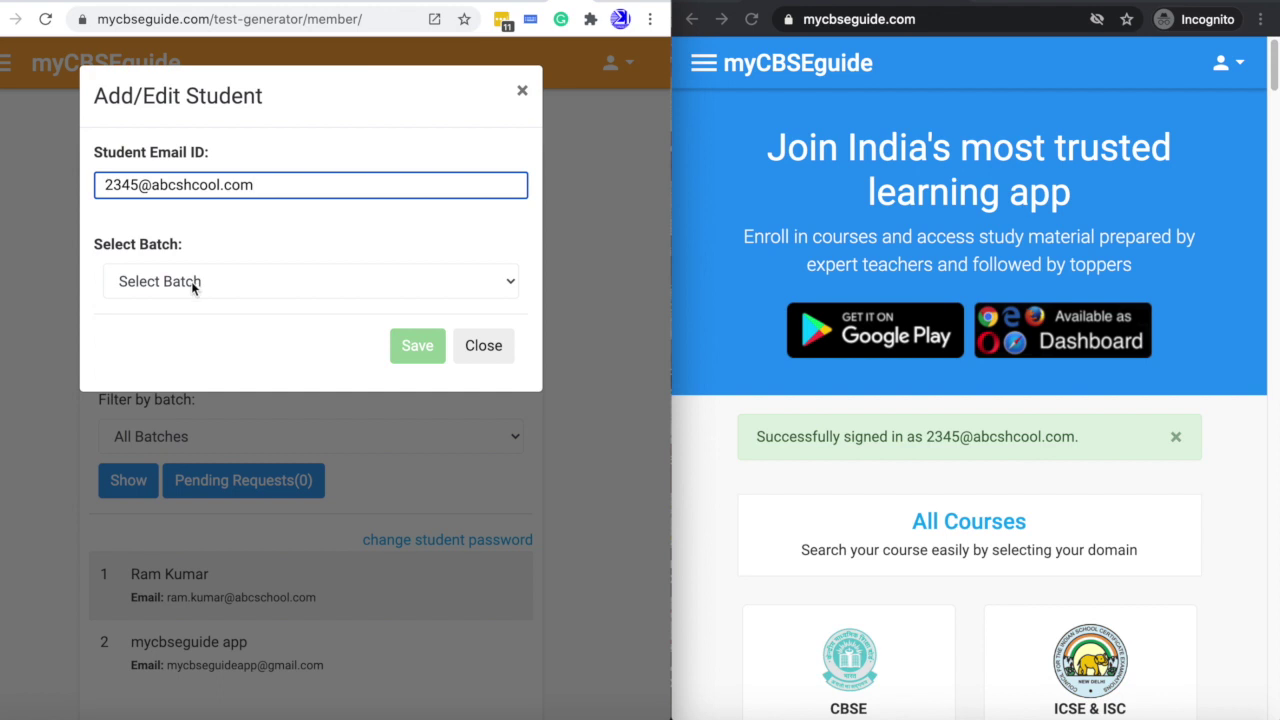
left_click(194, 287)
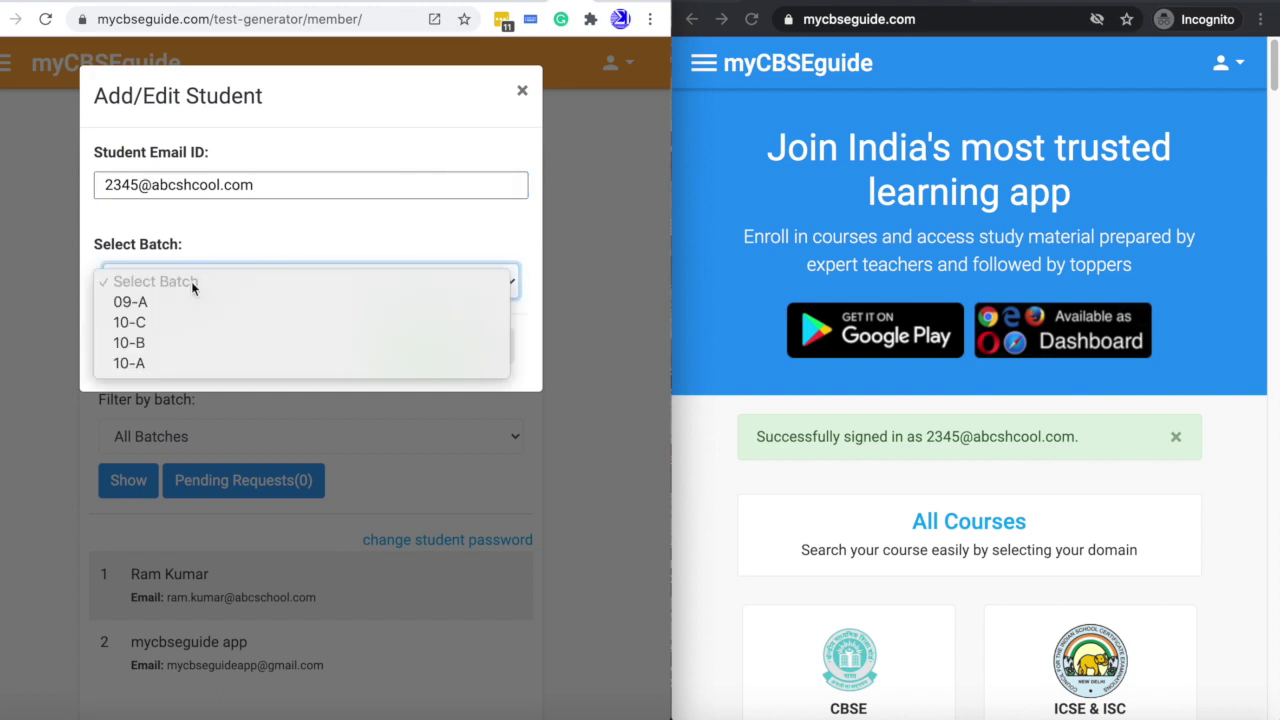
left_click(161, 364)
left_click(417, 346)
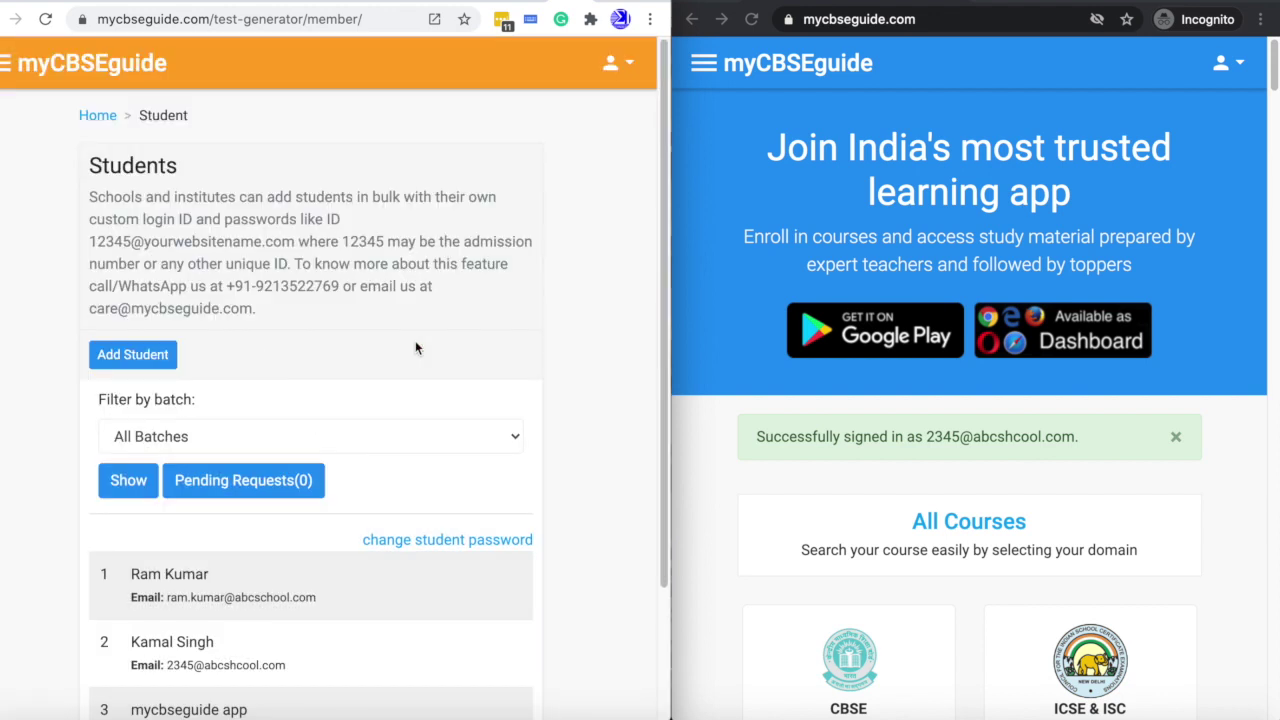
scroll(415, 340, "down", 3)
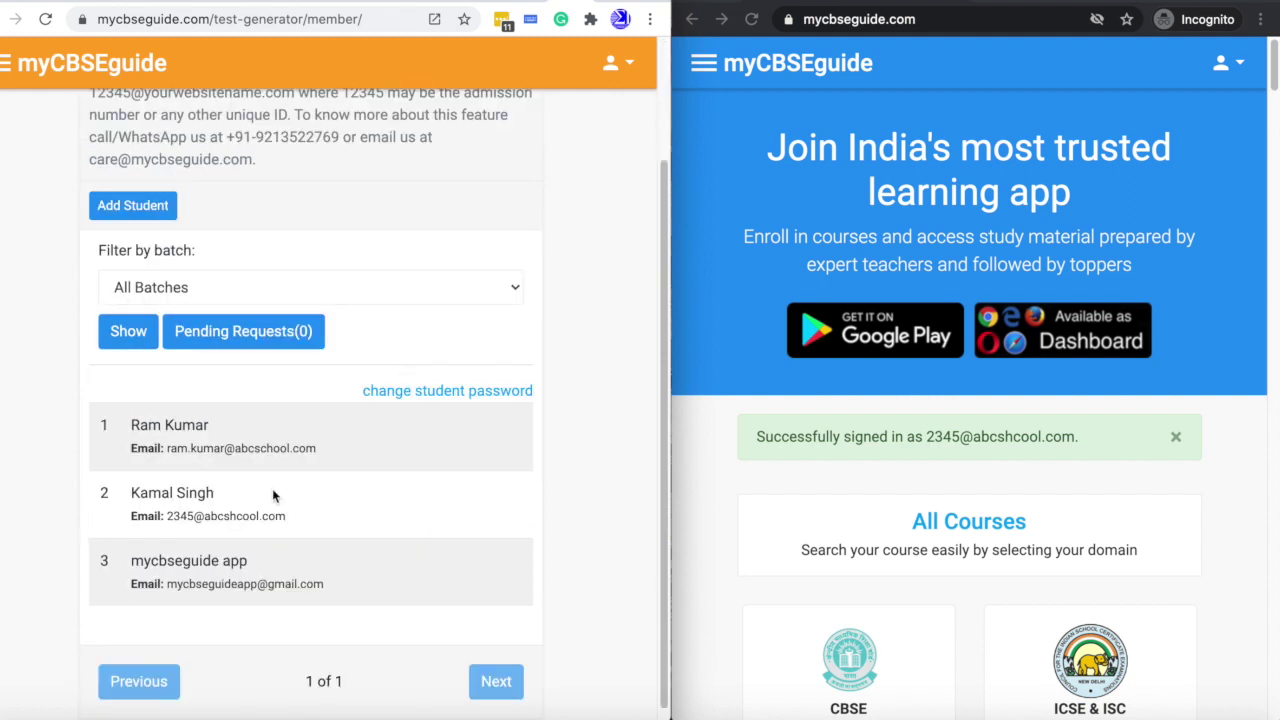
left_click_drag(130, 492, 305, 525)
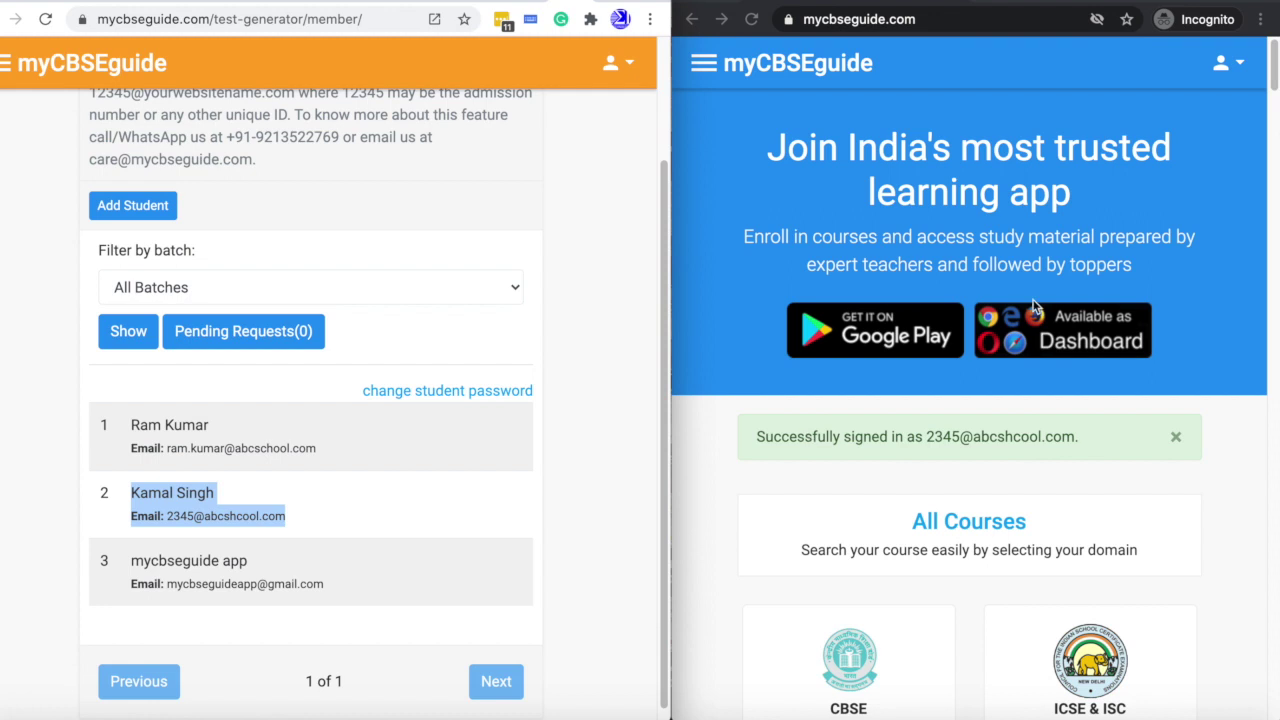
- Log the student out of the incognito window and confirm signing out
left_click(1212, 95)
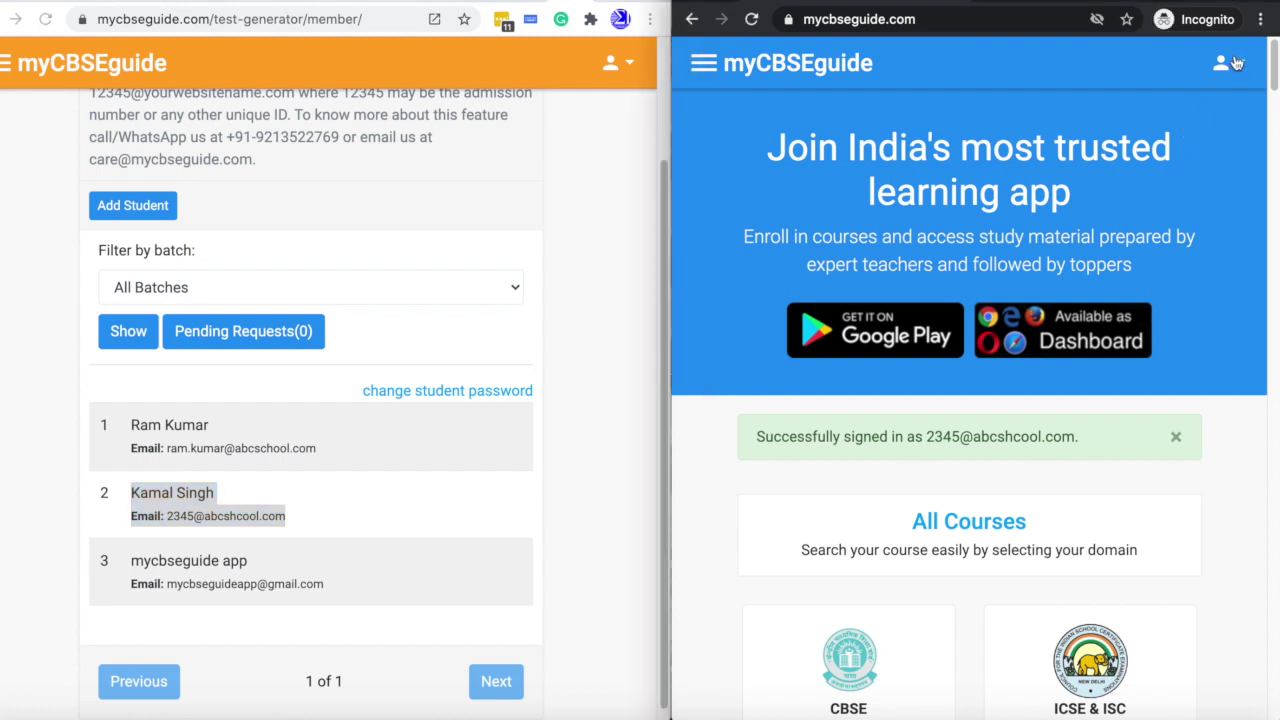
left_click(1238, 64)
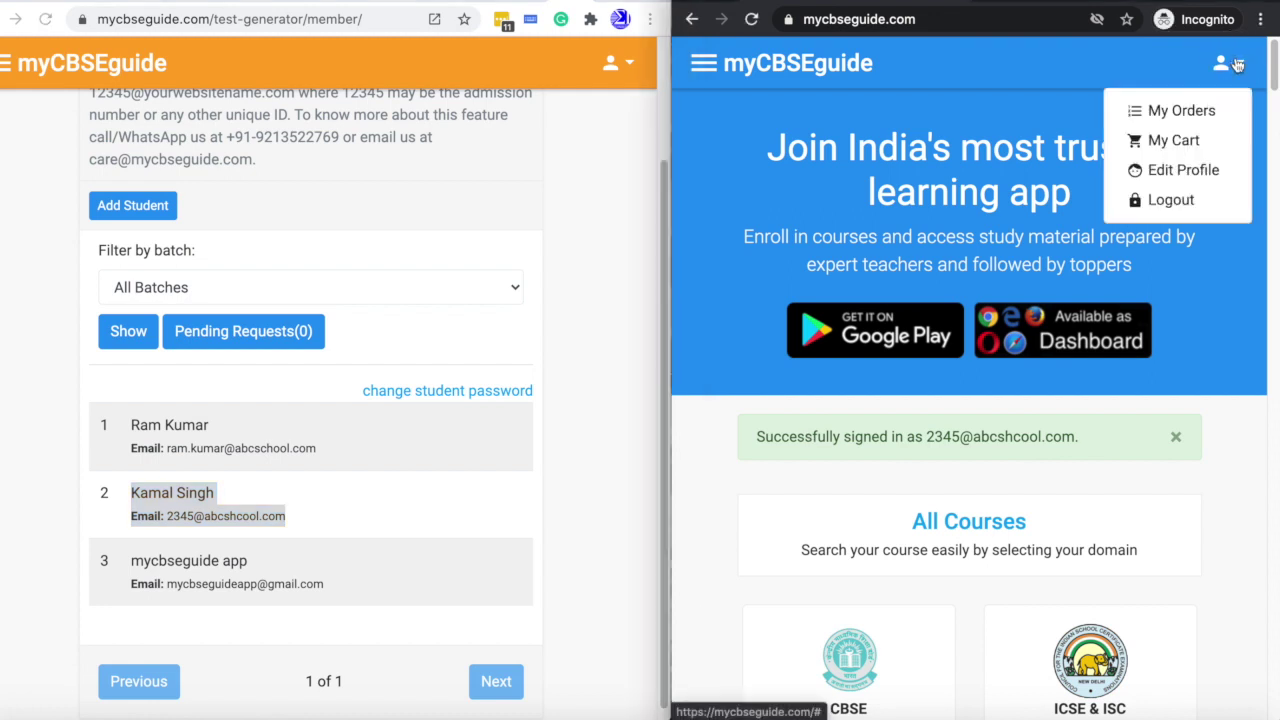
left_click(1172, 199)
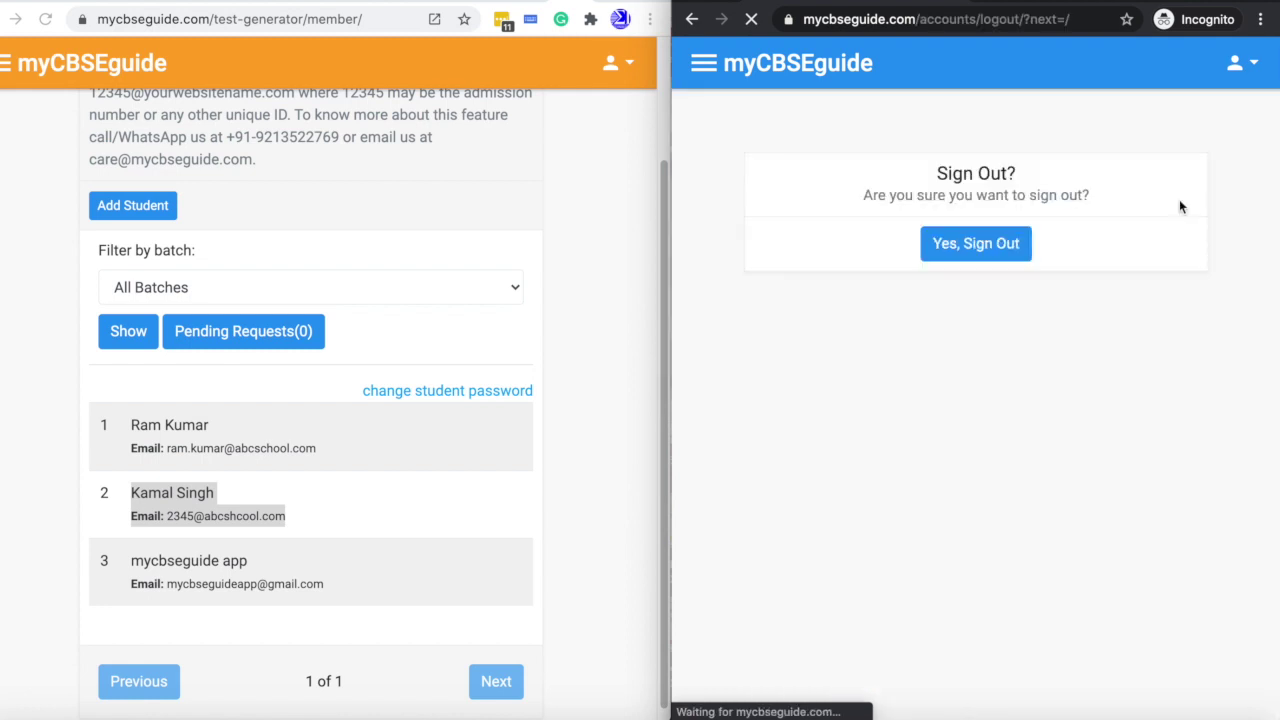
left_click(989, 248)
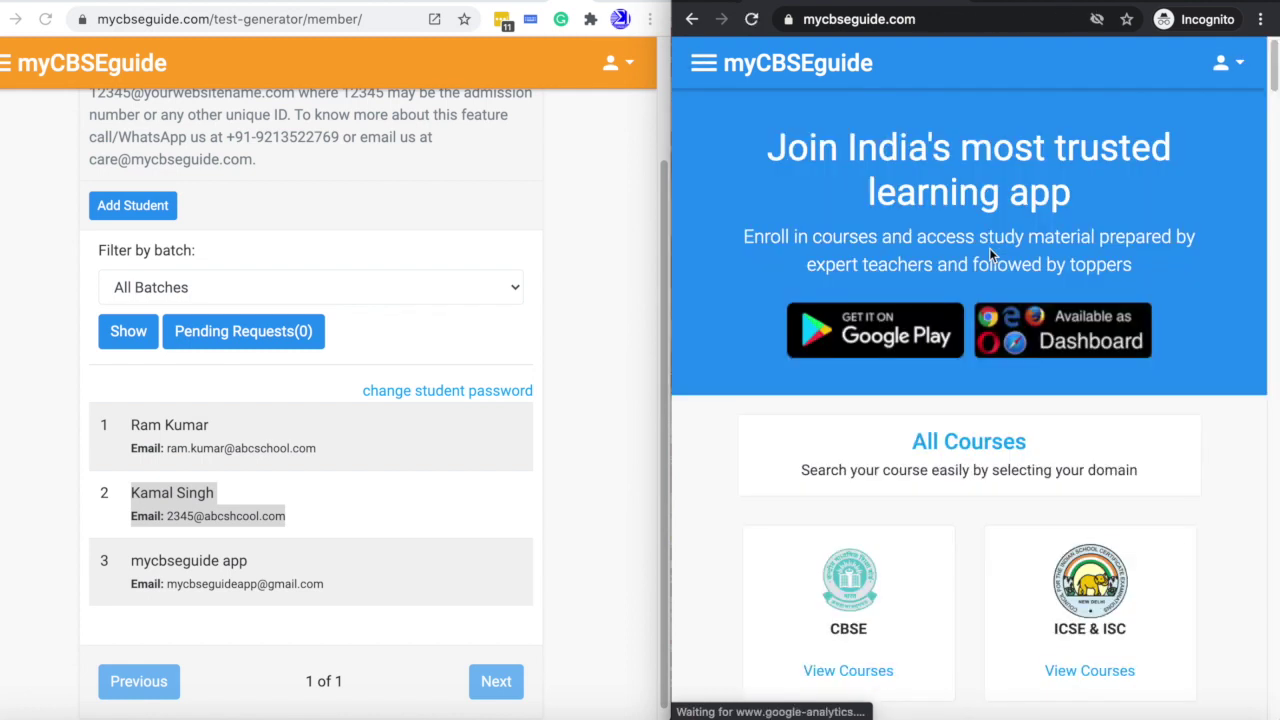
- Open the Register page and choose registering with an e-mail address
left_click(1228, 66)
left_click(1172, 143)
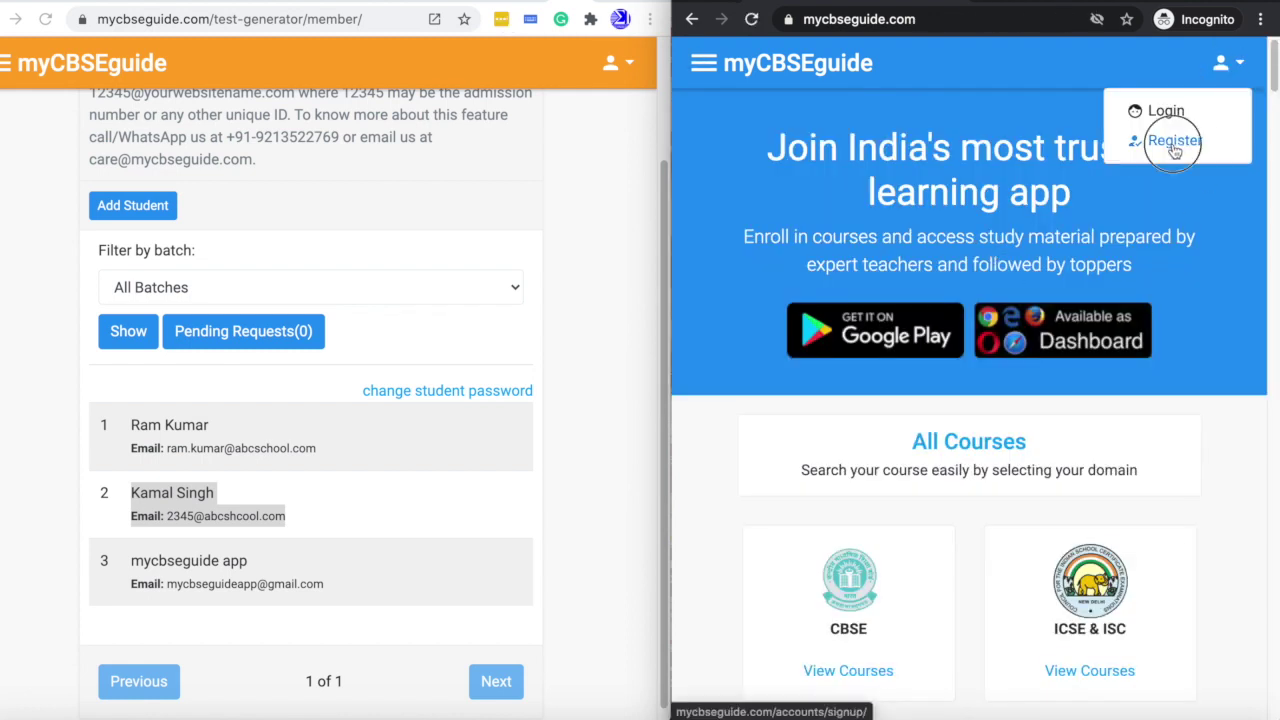
left_click(1005, 317)
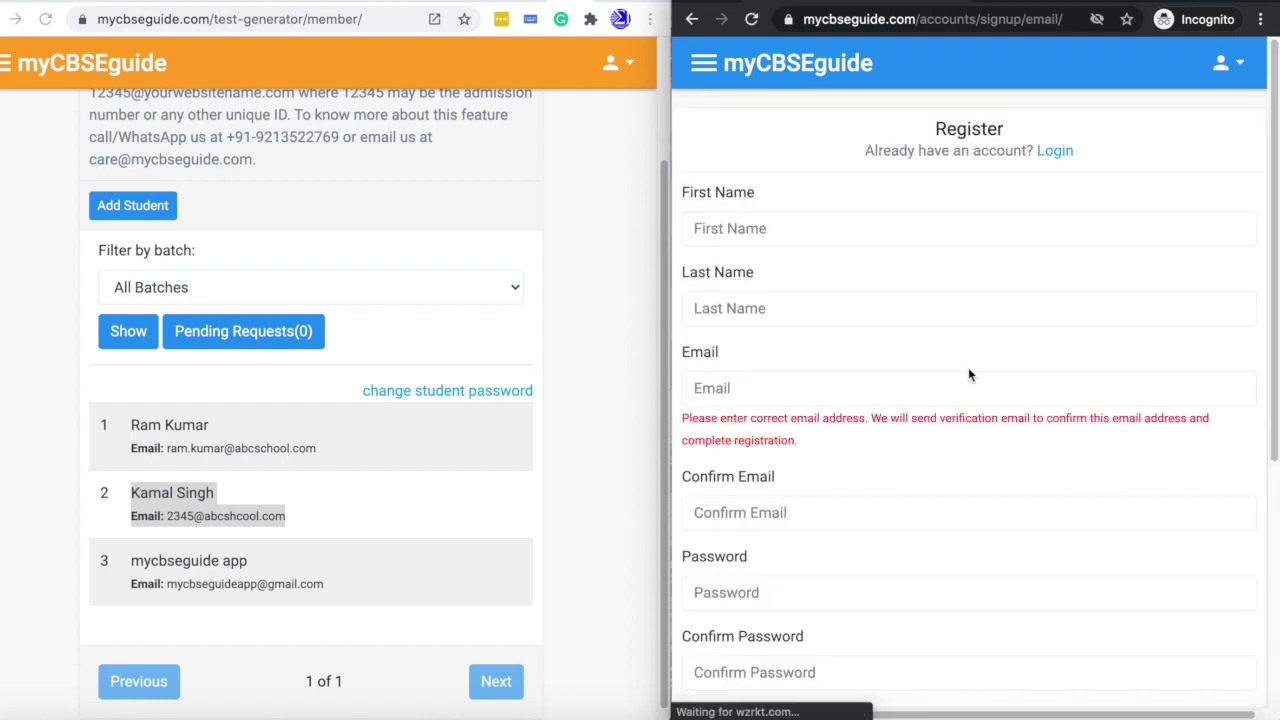